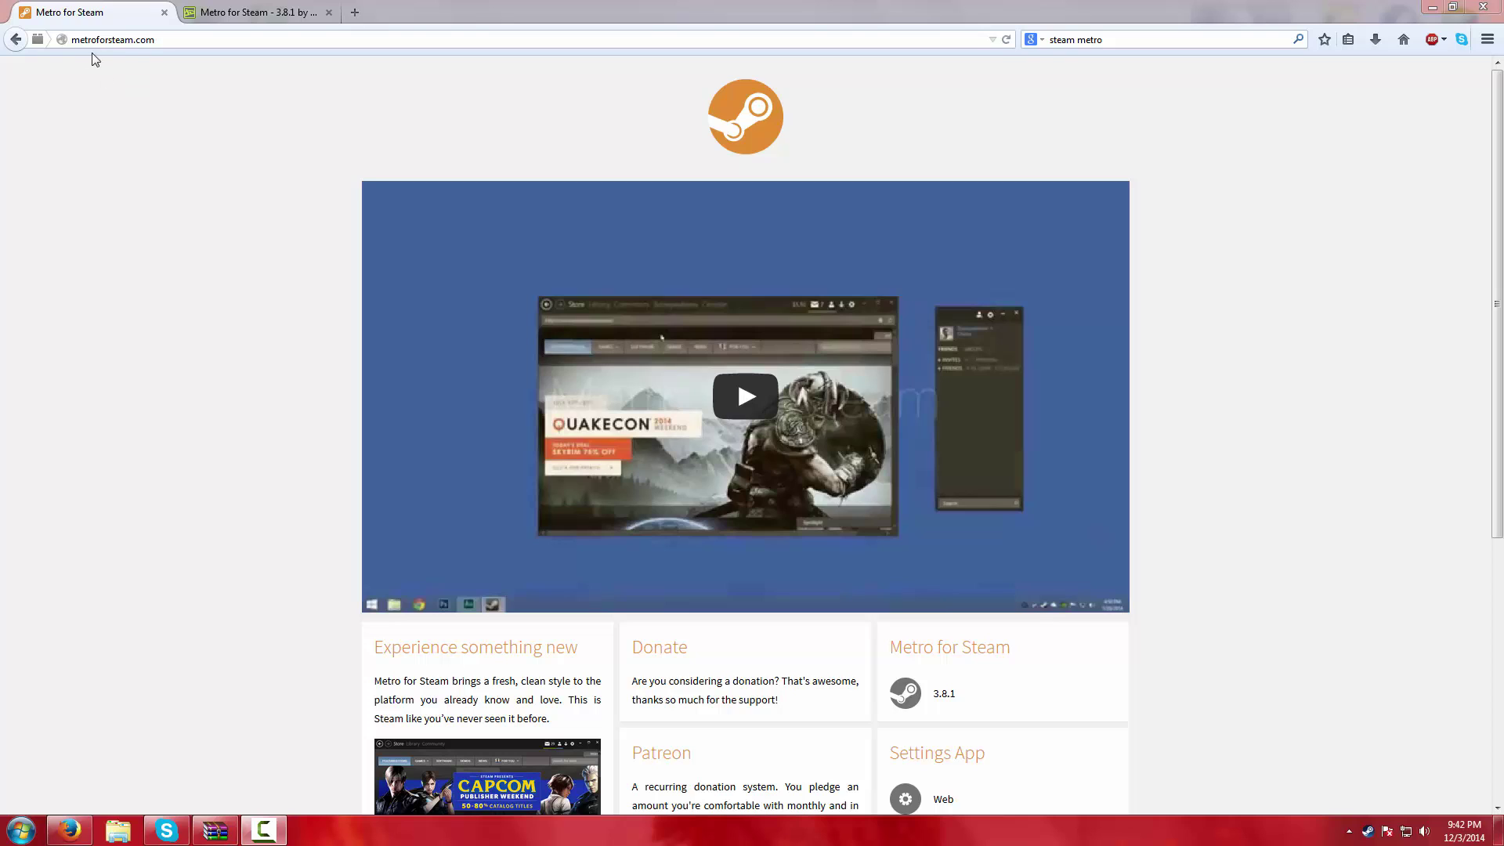
# Open the Metro for Steam 3.8.1 deviantART page from metroforsteam.com.
pyautogui.click(77, 37)
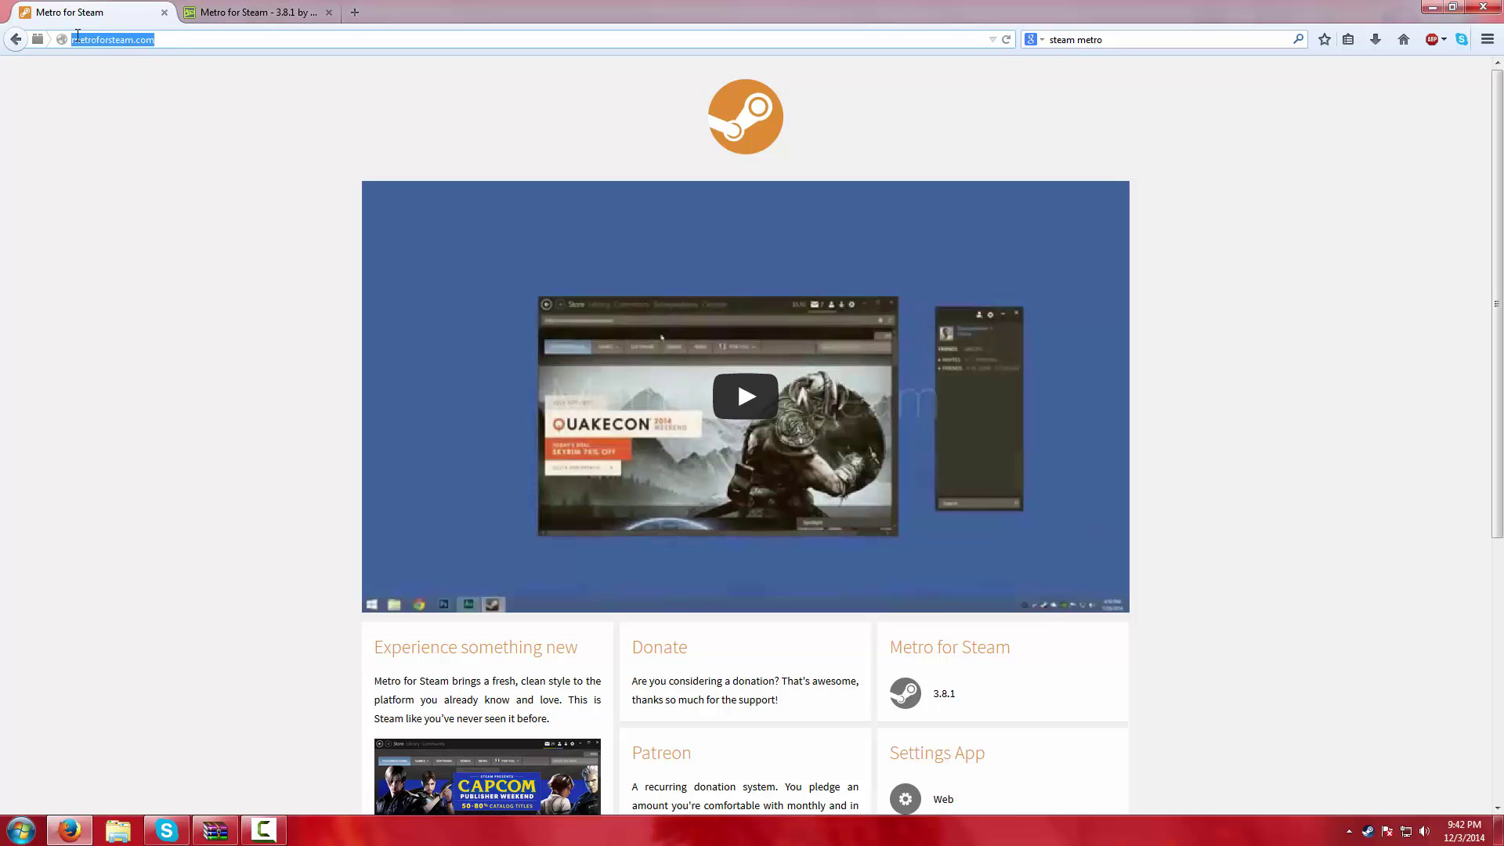
pyautogui.click(78, 37)
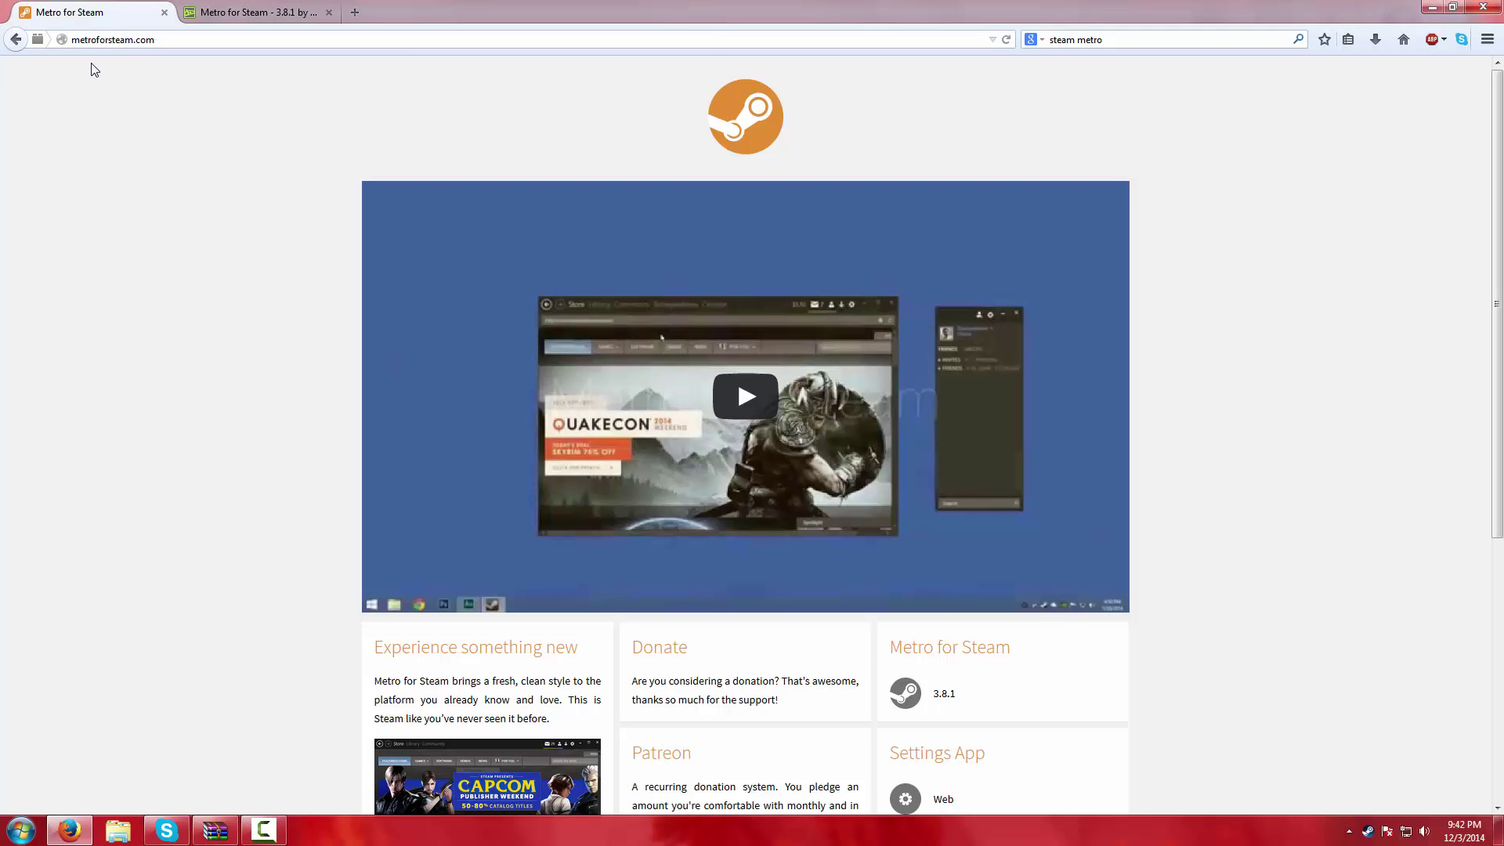
pyautogui.scroll(-5, 865, 144)
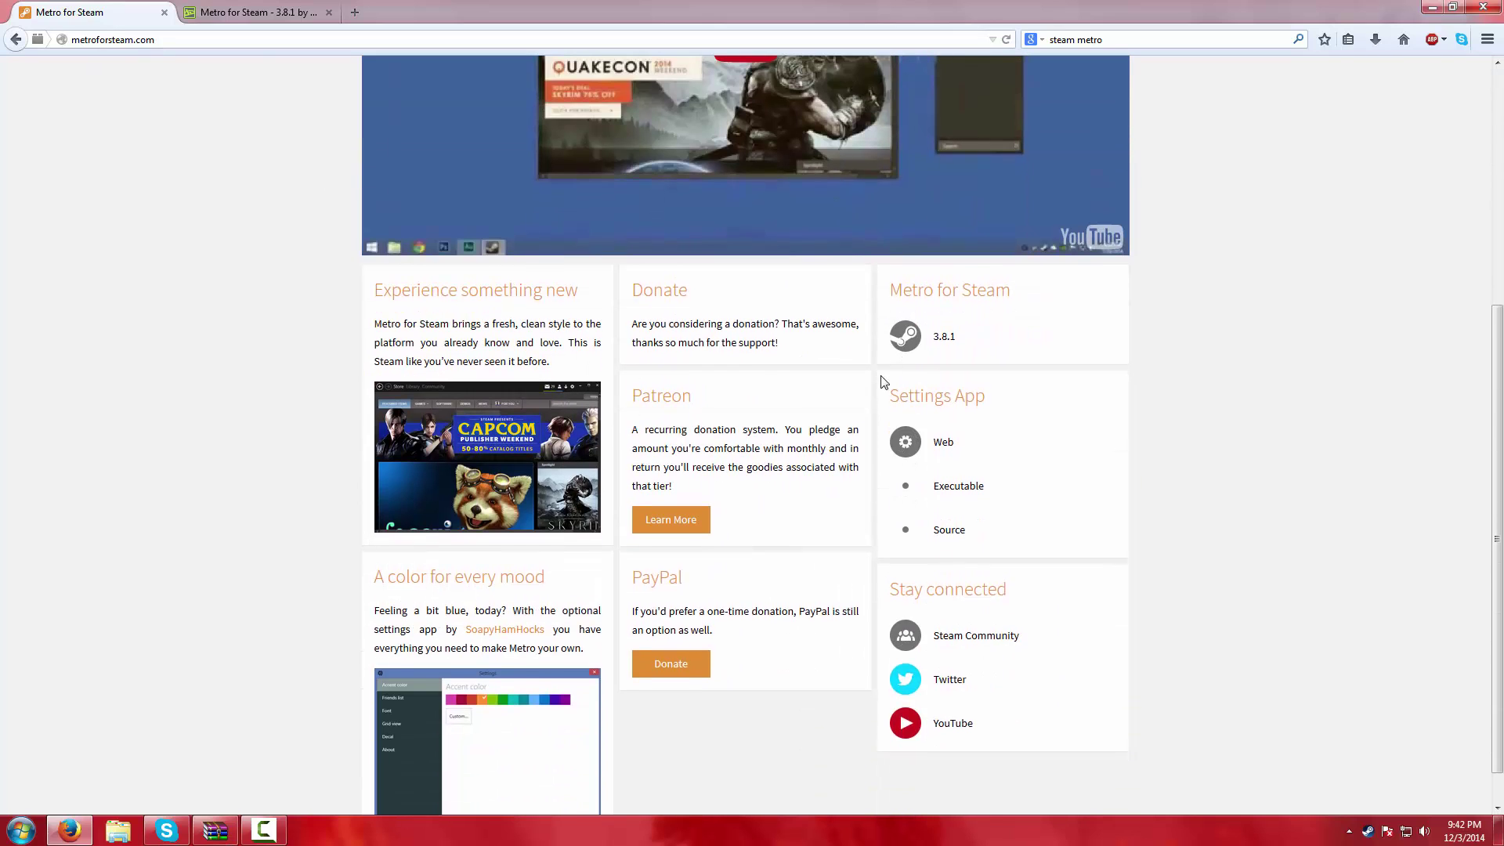
pyautogui.moveTo(891, 292); pyautogui.dragTo(1009, 285)
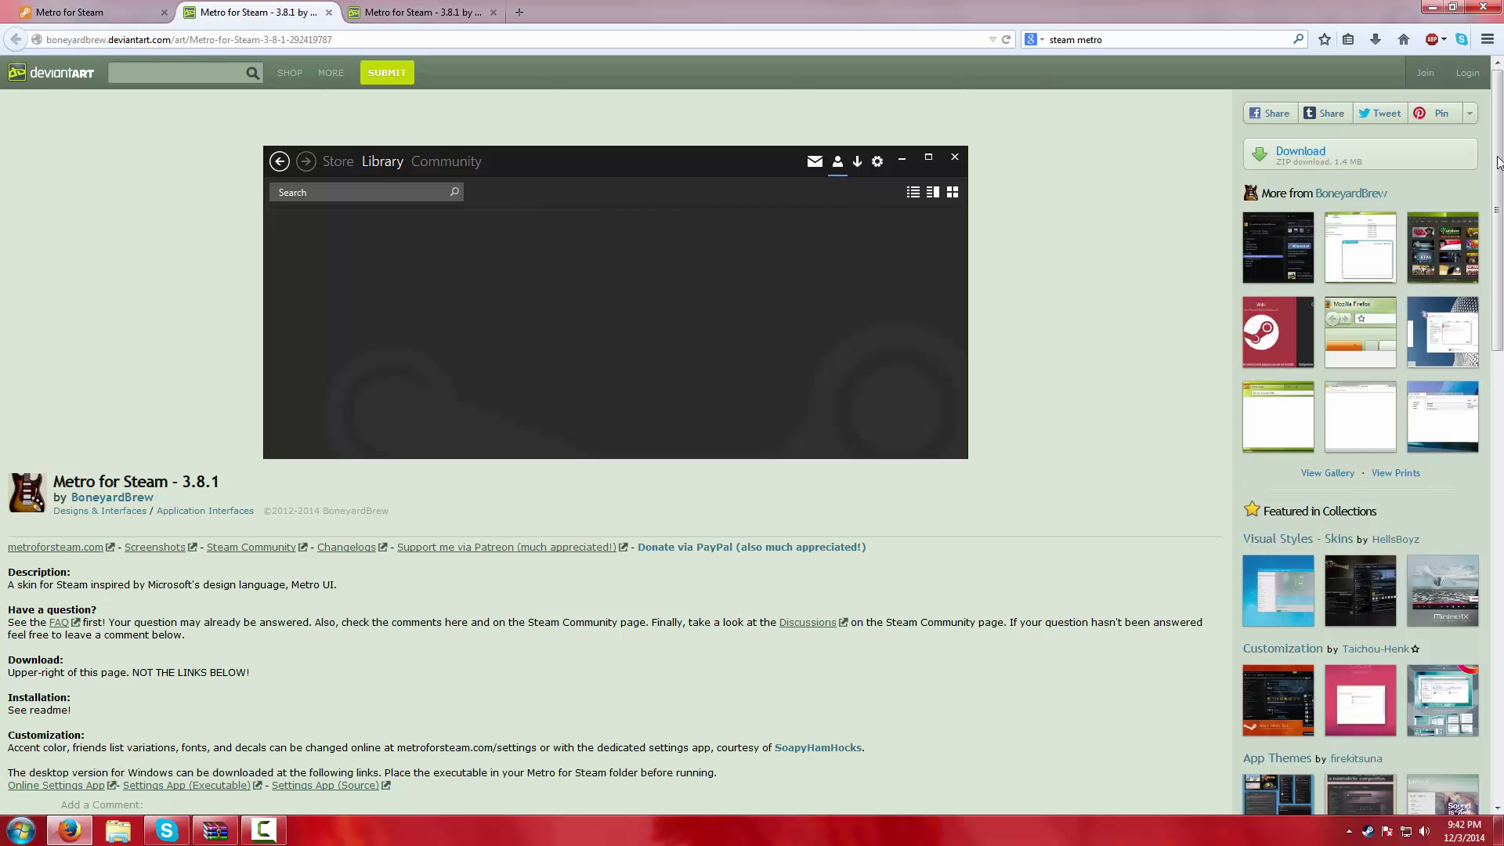
# Download the Metro for Steam 3.8.1 ZIP from its deviantART page.
pyautogui.scroll(-10, 199, 112)
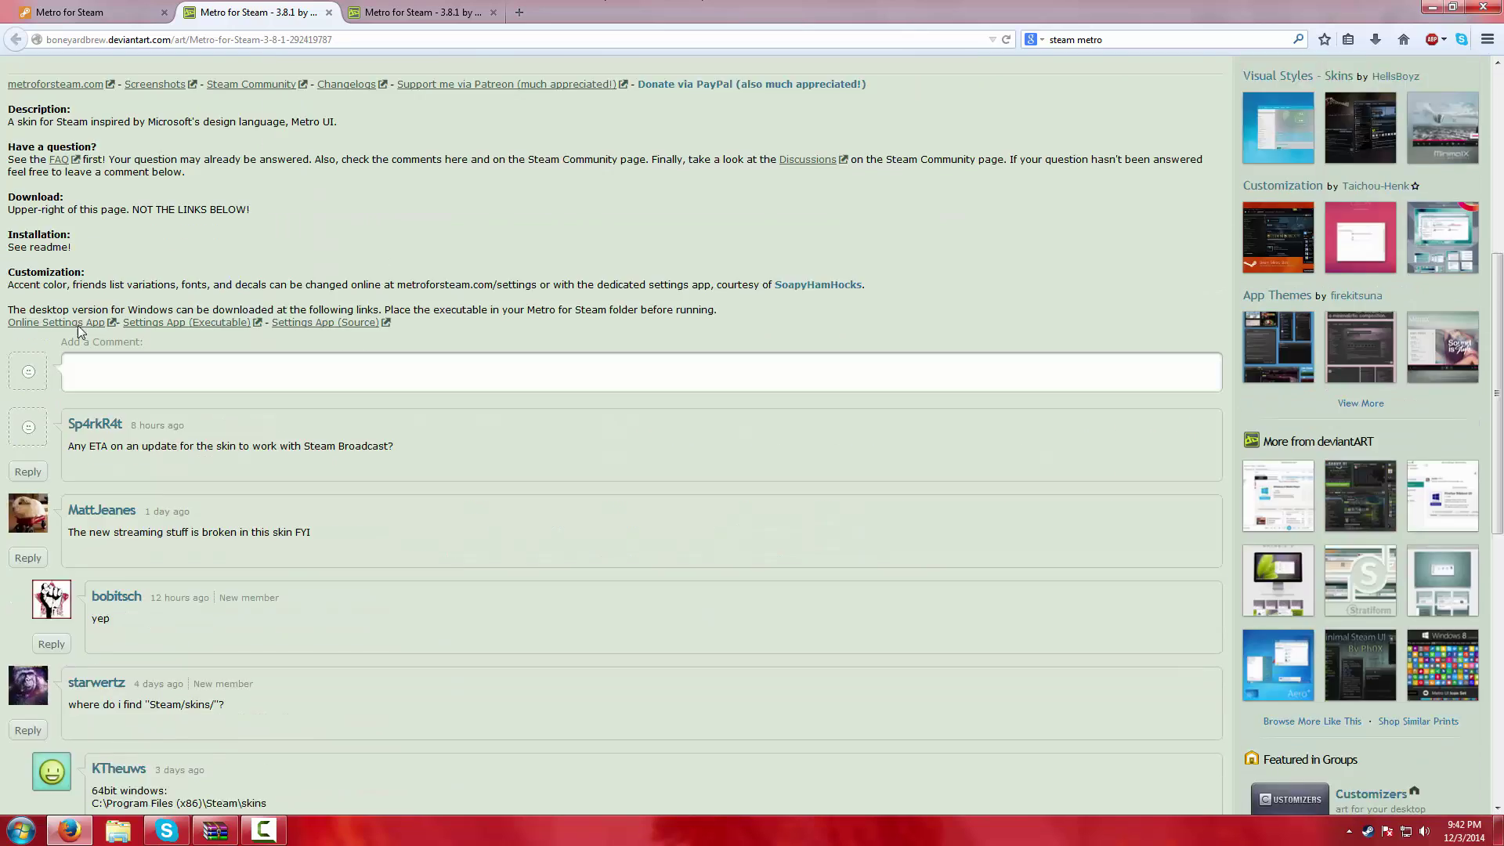
pyautogui.scroll(6, 302, 197)
pyautogui.scroll(4, 369, 223)
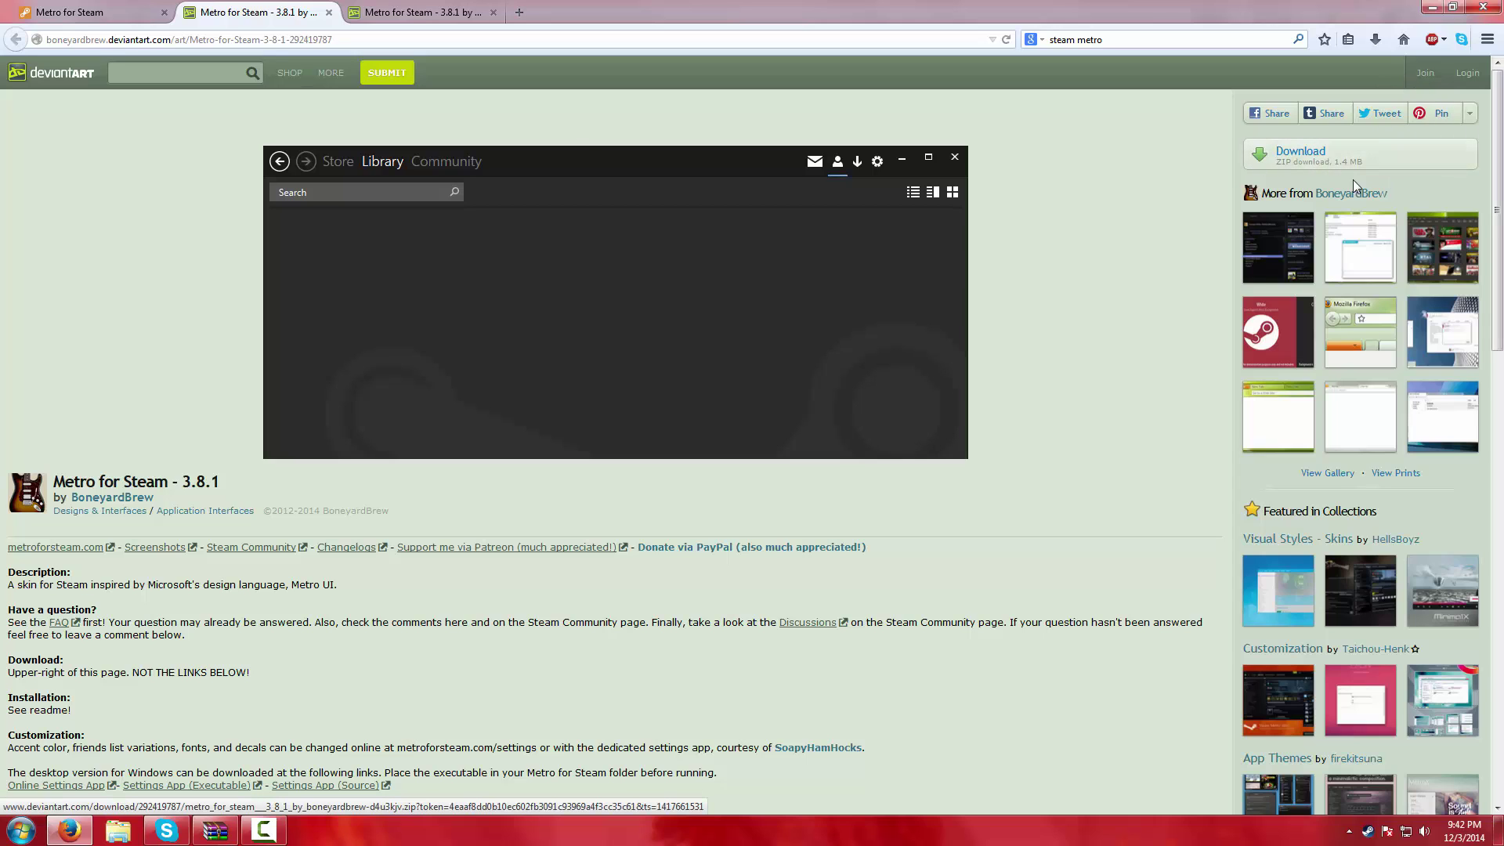
pyautogui.click(1314, 169)
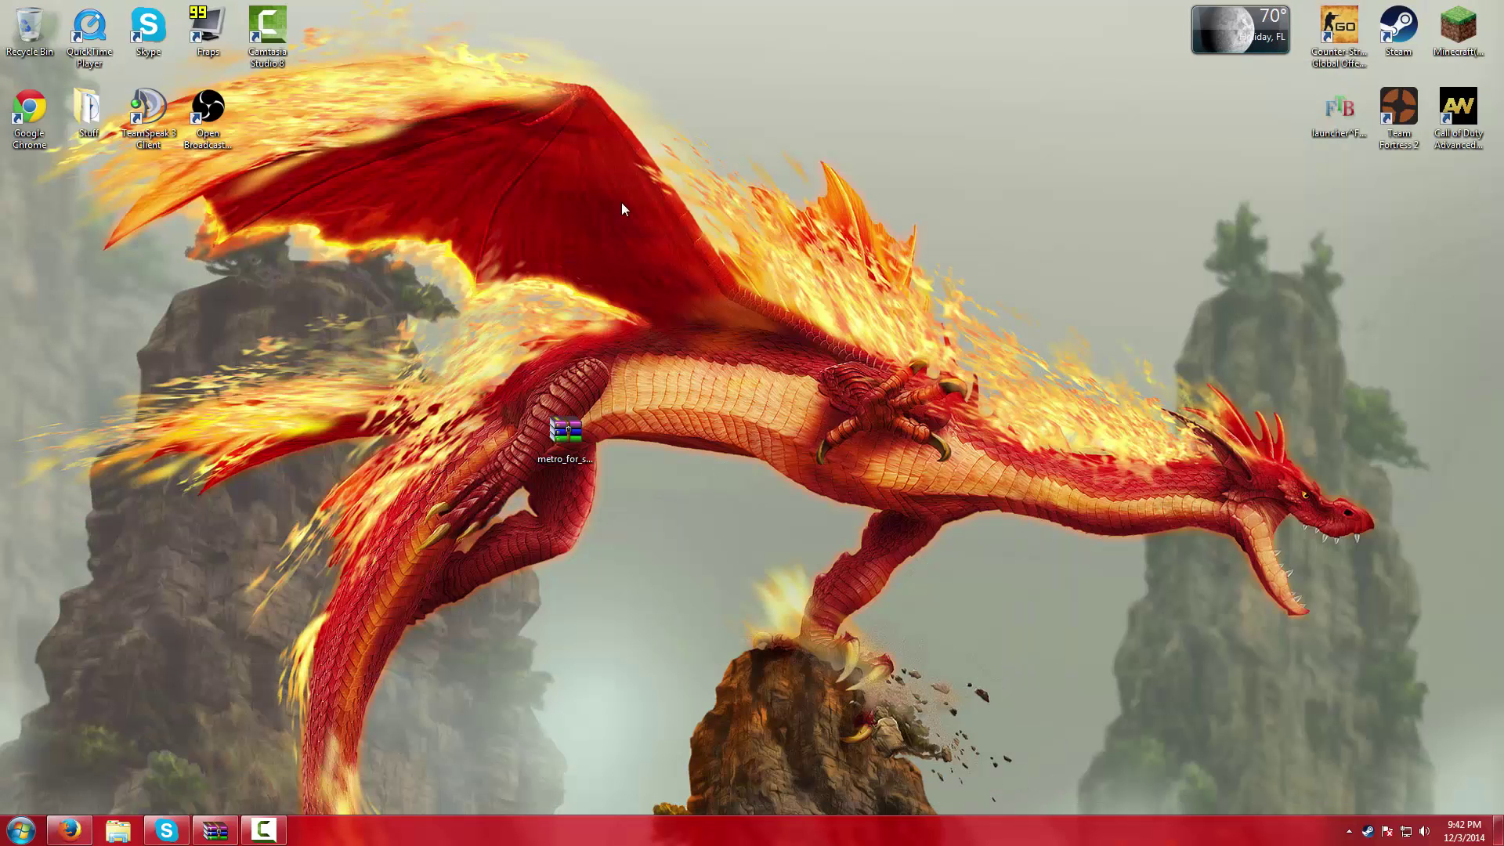
# Open the downloaded metro_for_steam archive from the desktop in WinRAR and dismiss the licence purchase notice.
pyautogui.moveTo(537, 520); pyautogui.dragTo(750, 467)
pyautogui.click(456, 538)
pyautogui.moveTo(572, 424); pyautogui.dragTo(443, 435)
pyautogui.doubleClick(446, 460)
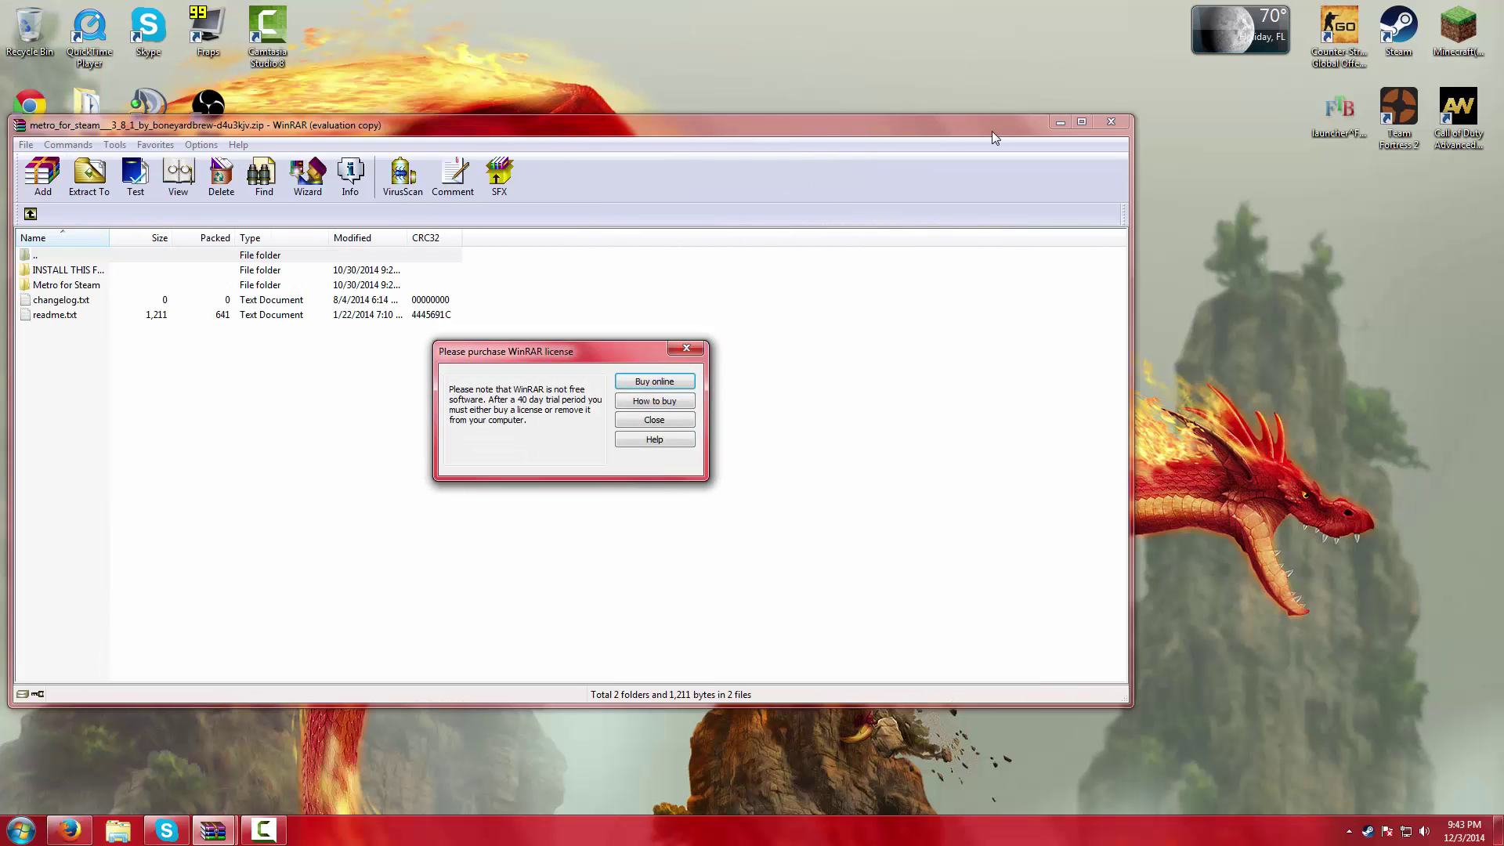
pyautogui.click(686, 349)
pyautogui.moveTo(967, 125); pyautogui.dragTo(1092, 149)
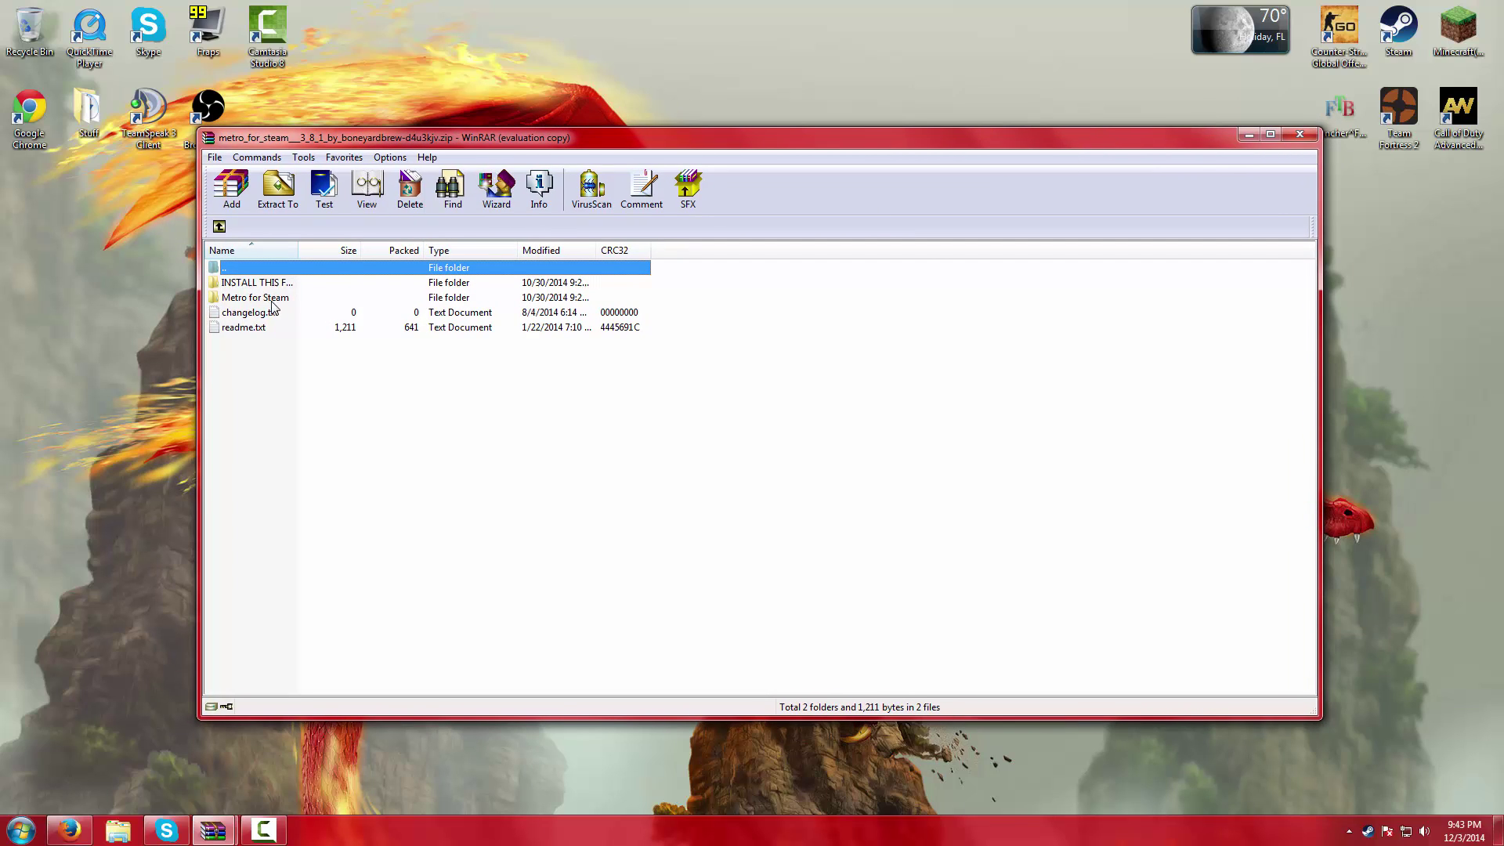
pyautogui.moveTo(722, 285); pyautogui.dragTo(854, 343)
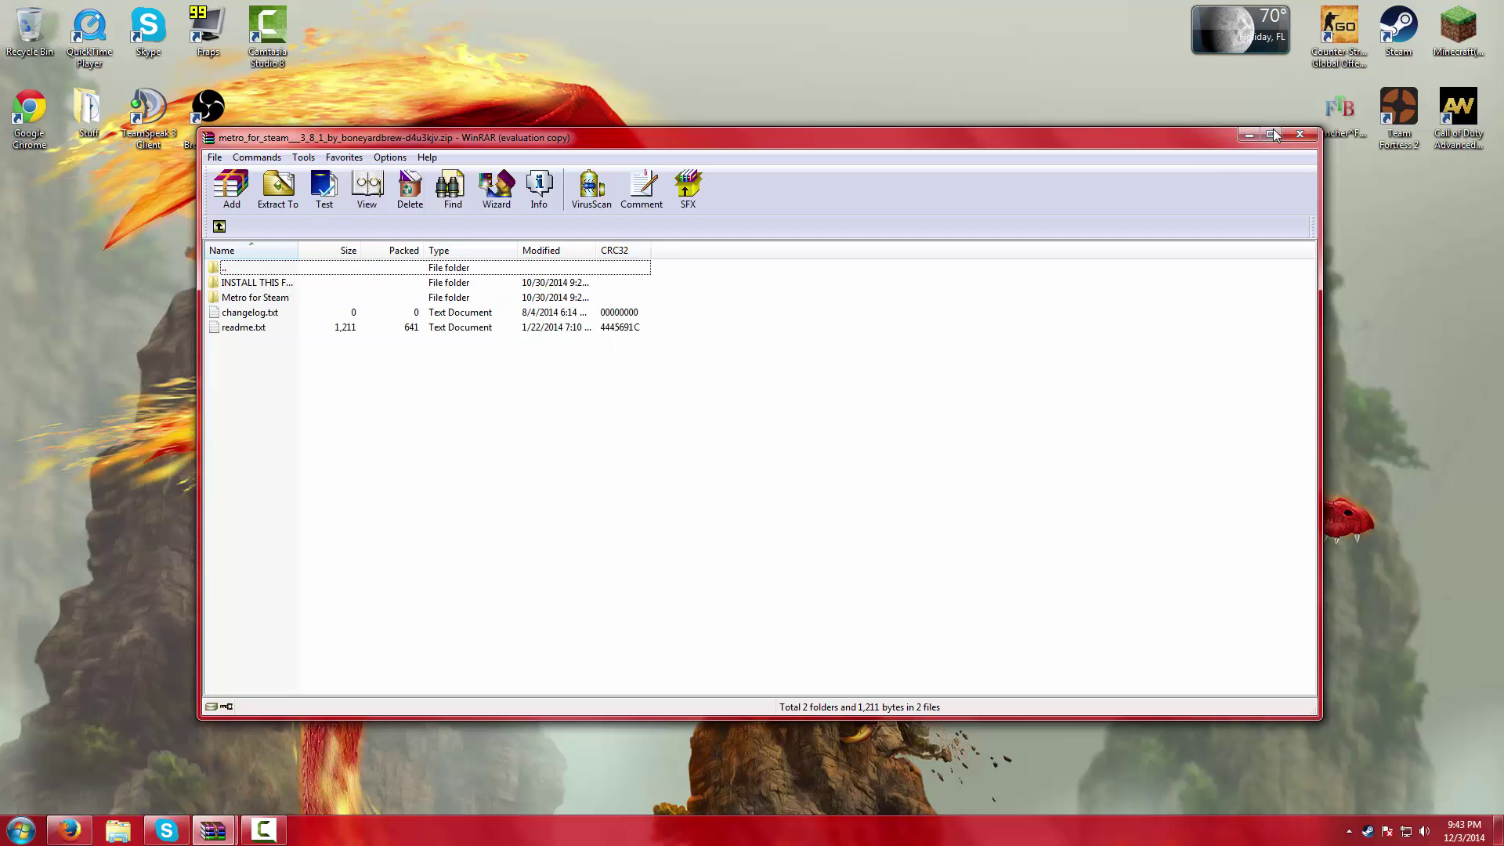
# Minimize the archive window and open the folder C:\Program Files (x86)\Steam\skins in Windows Explorer.
pyautogui.click(1250, 137)
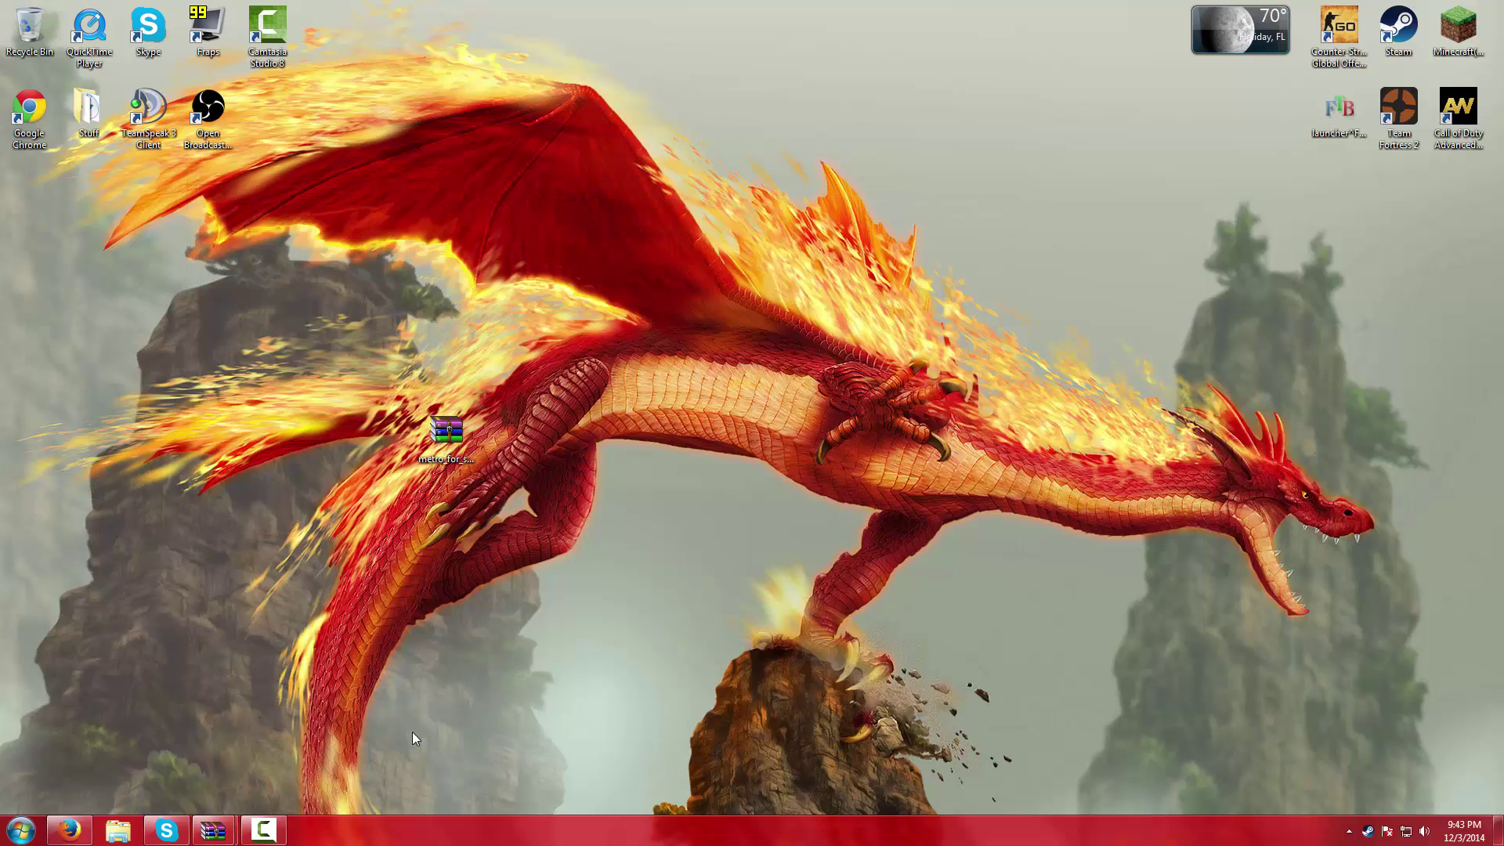
pyautogui.click(35, 829)
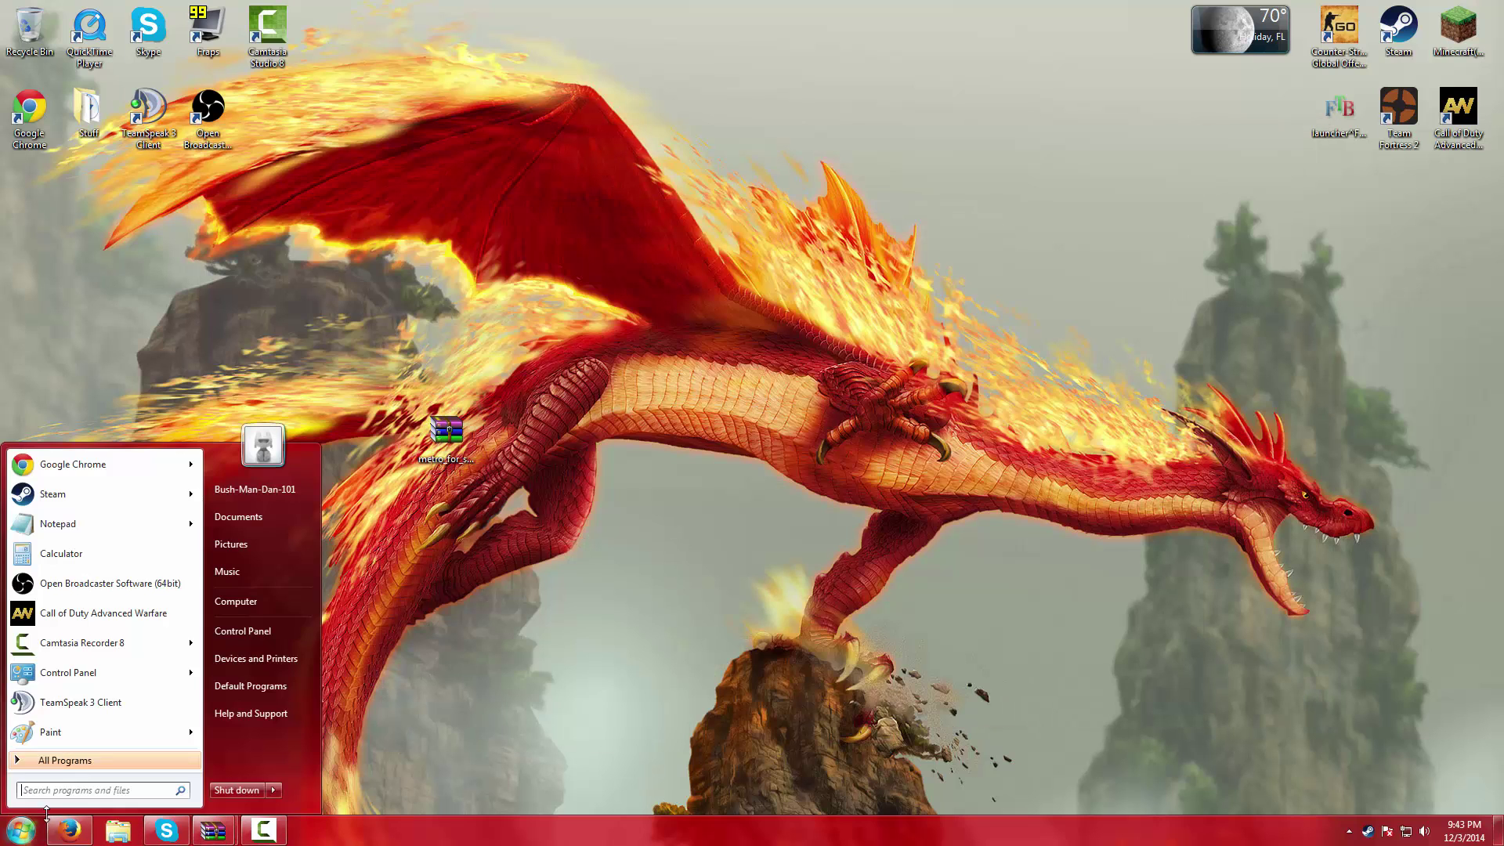
pyautogui.click(221, 611)
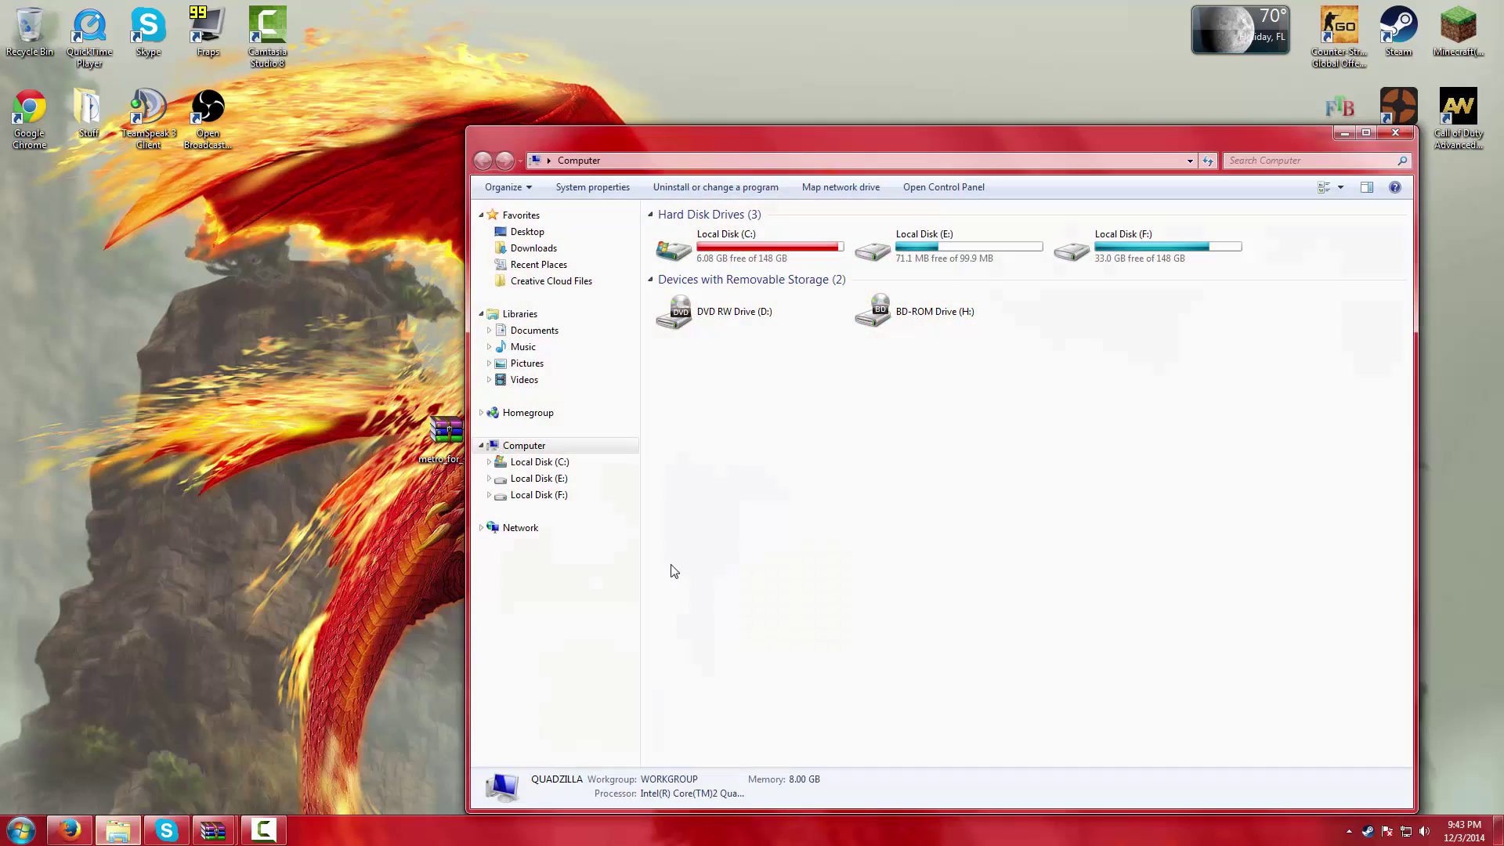
pyautogui.doubleClick(748, 246)
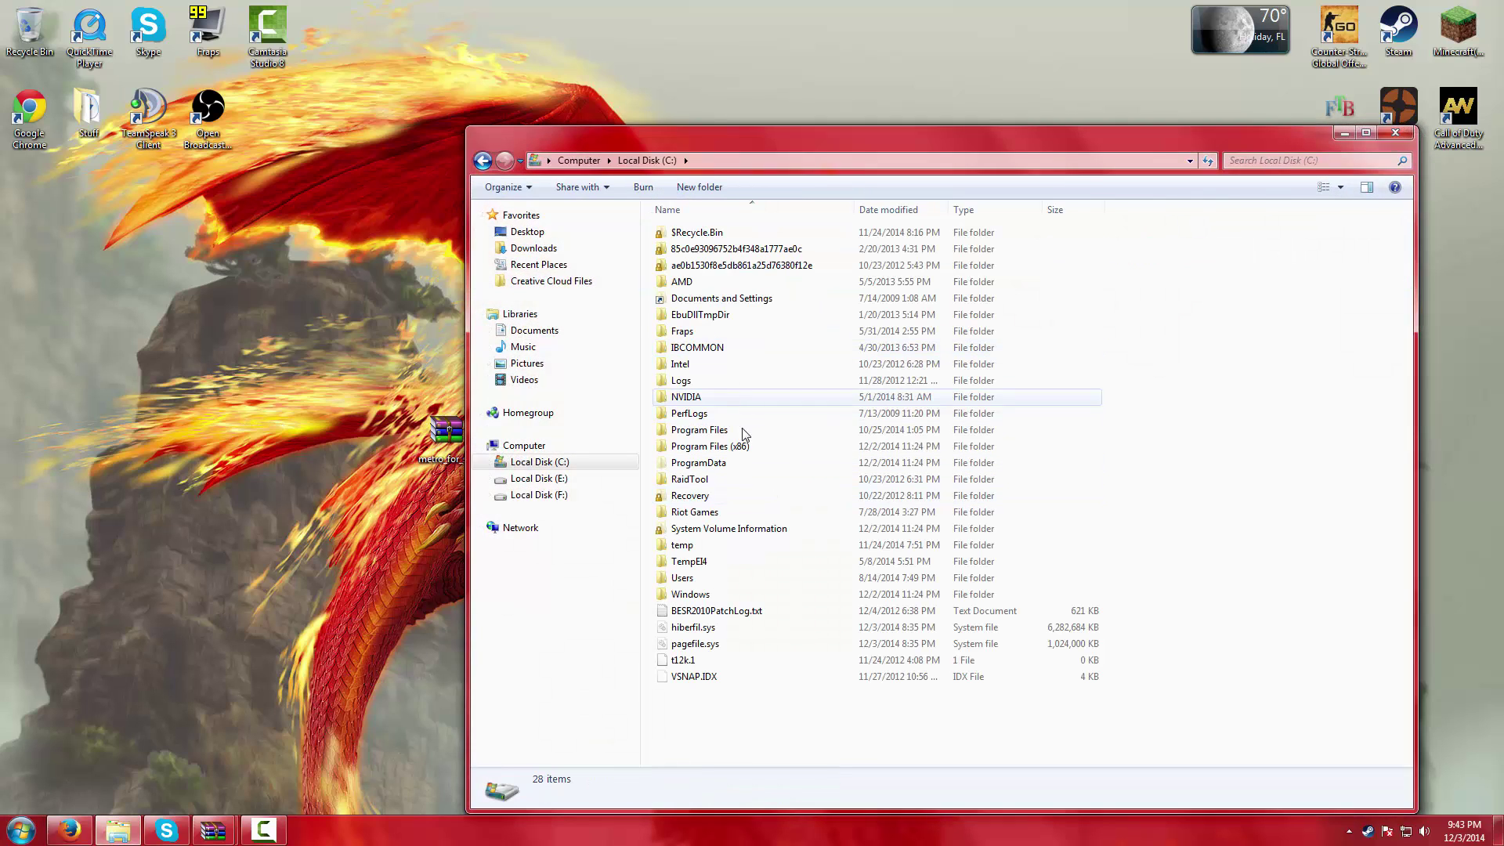
pyautogui.doubleClick(758, 448)
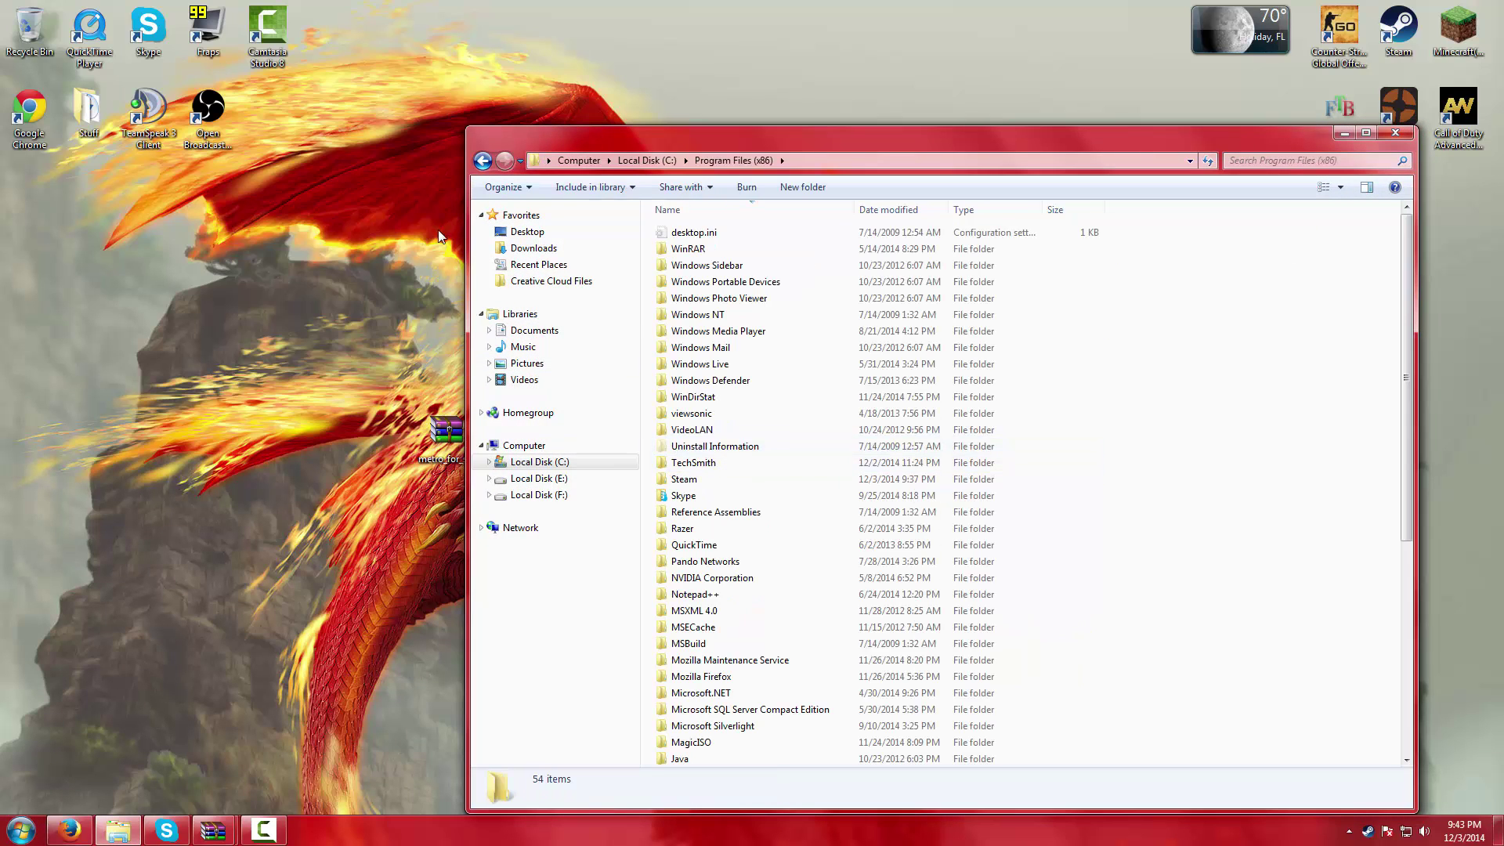
pyautogui.click(482, 159)
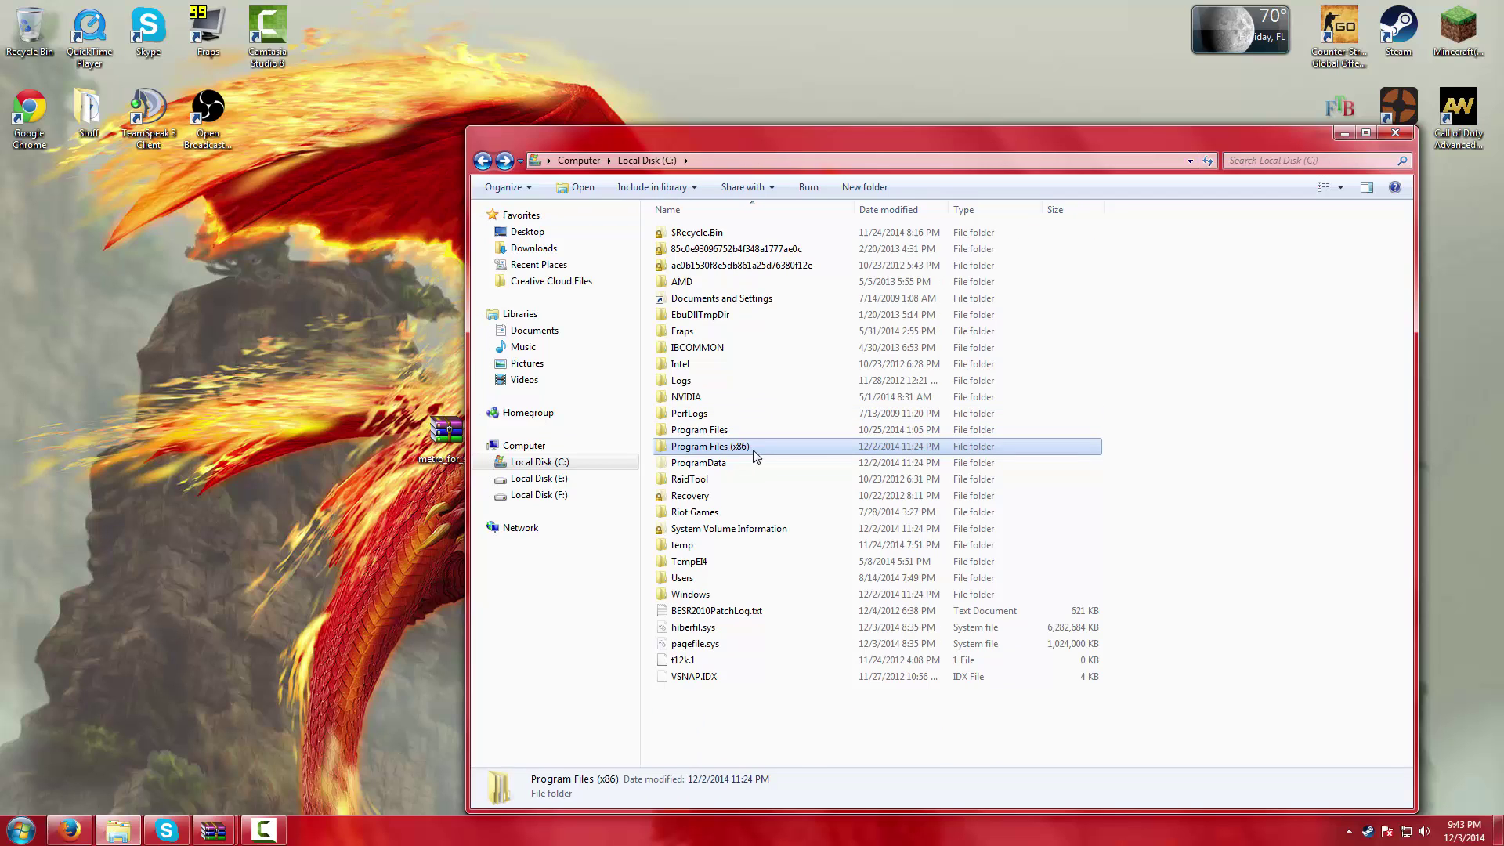
pyautogui.doubleClick(756, 449)
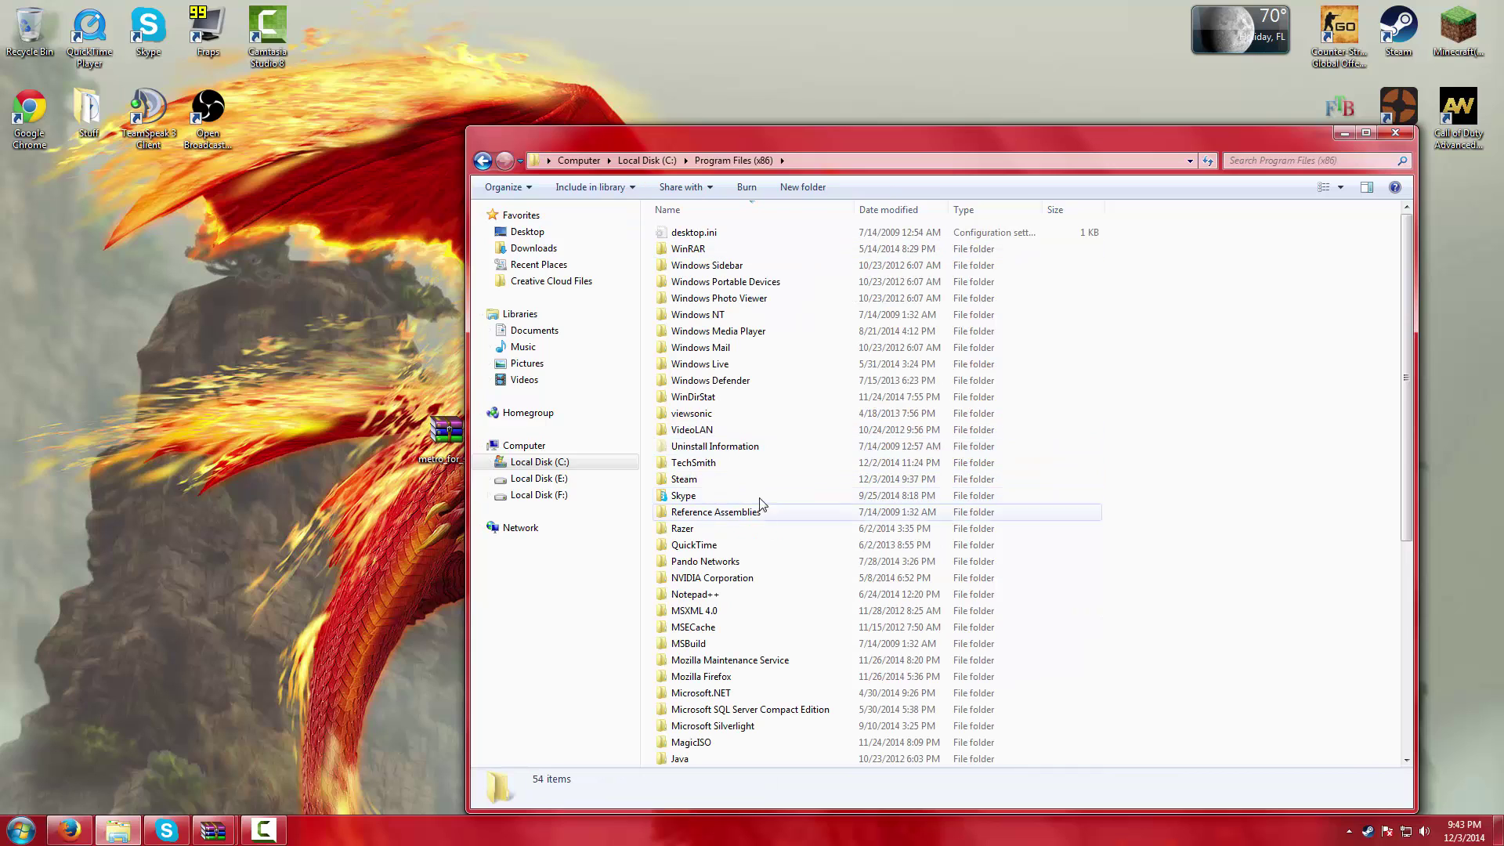
pyautogui.doubleClick(757, 481)
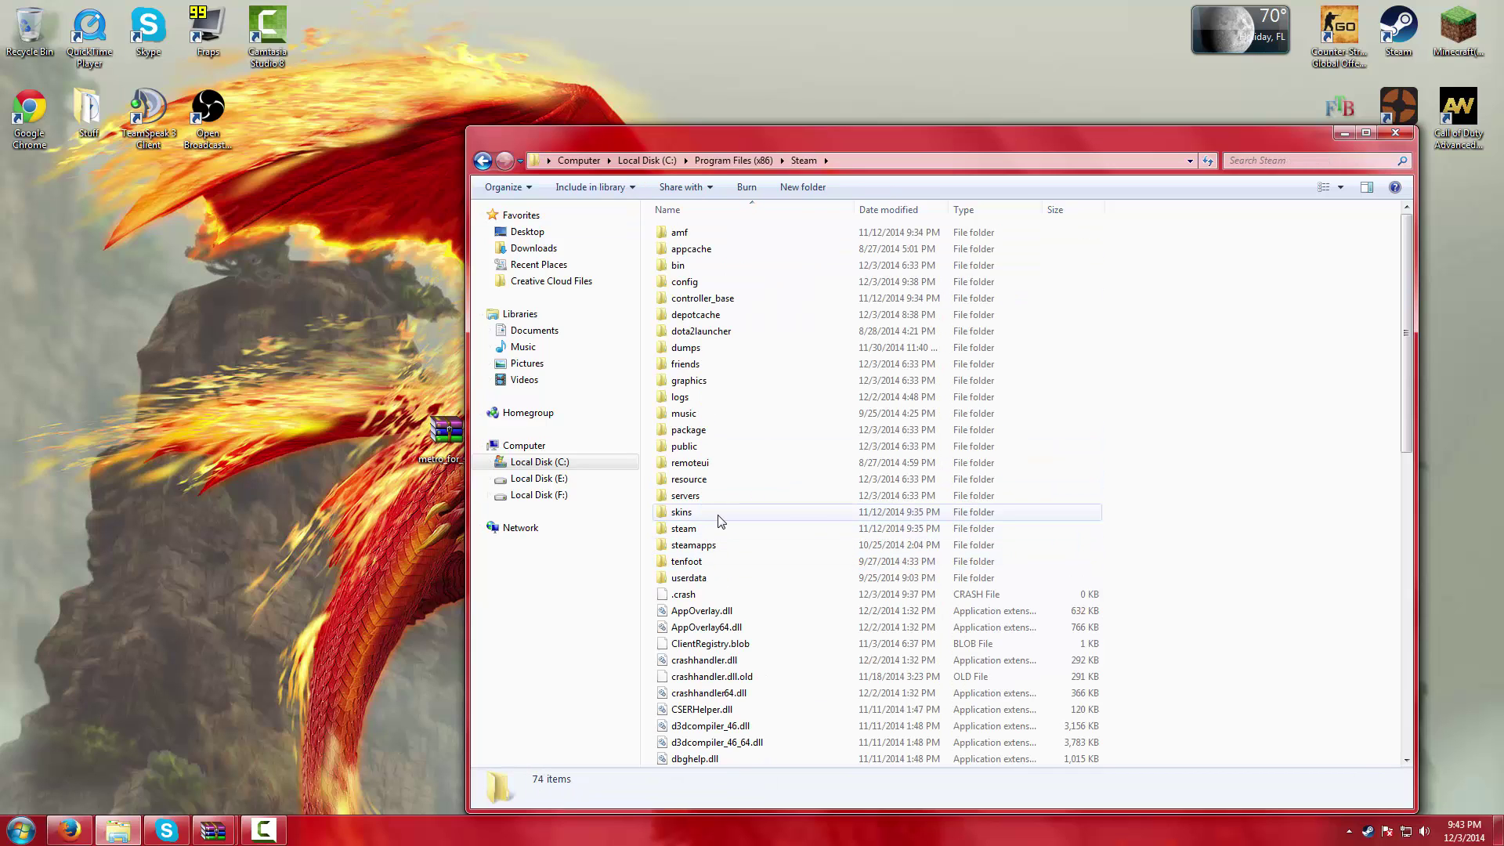
pyautogui.doubleClick(678, 513)
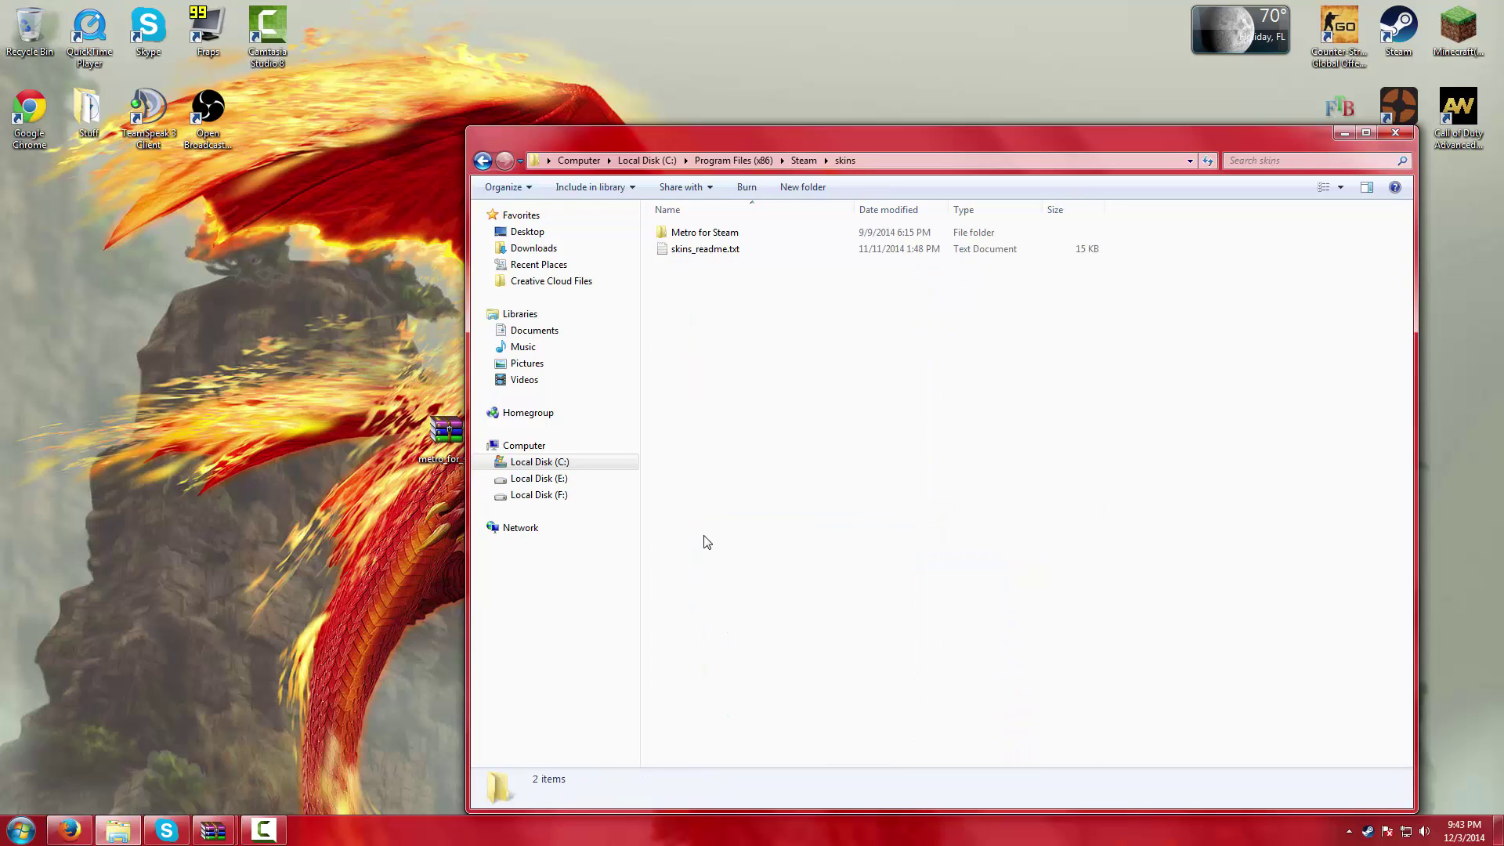
pyautogui.moveTo(749, 279); pyautogui.dragTo(692, 233)
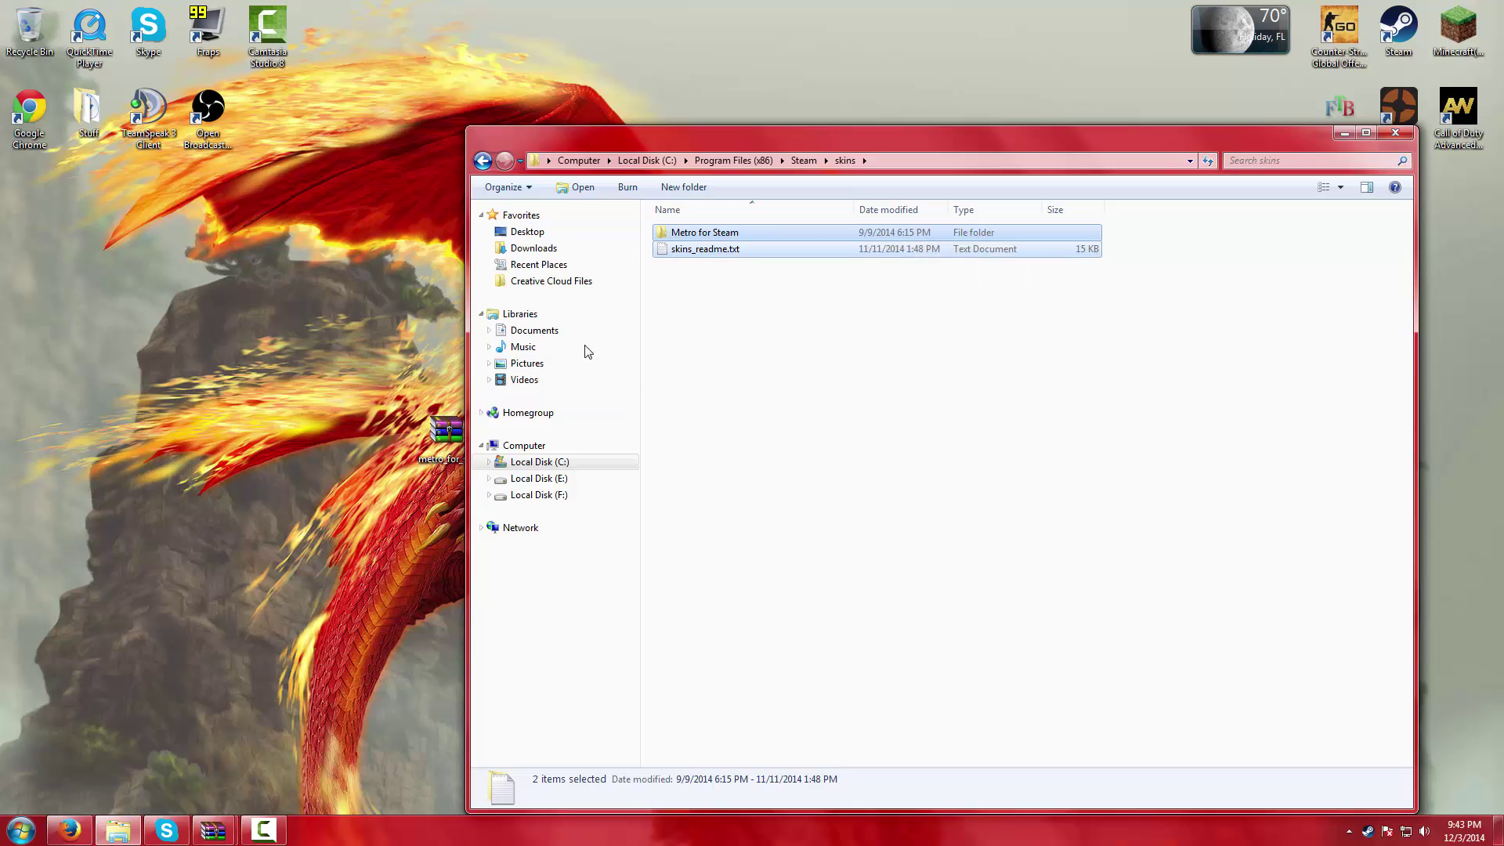
# Bring back the WinRAR archive and arrange it side by side with the Steam skins folder.
pyautogui.click(212, 830)
pyautogui.click(285, 772)
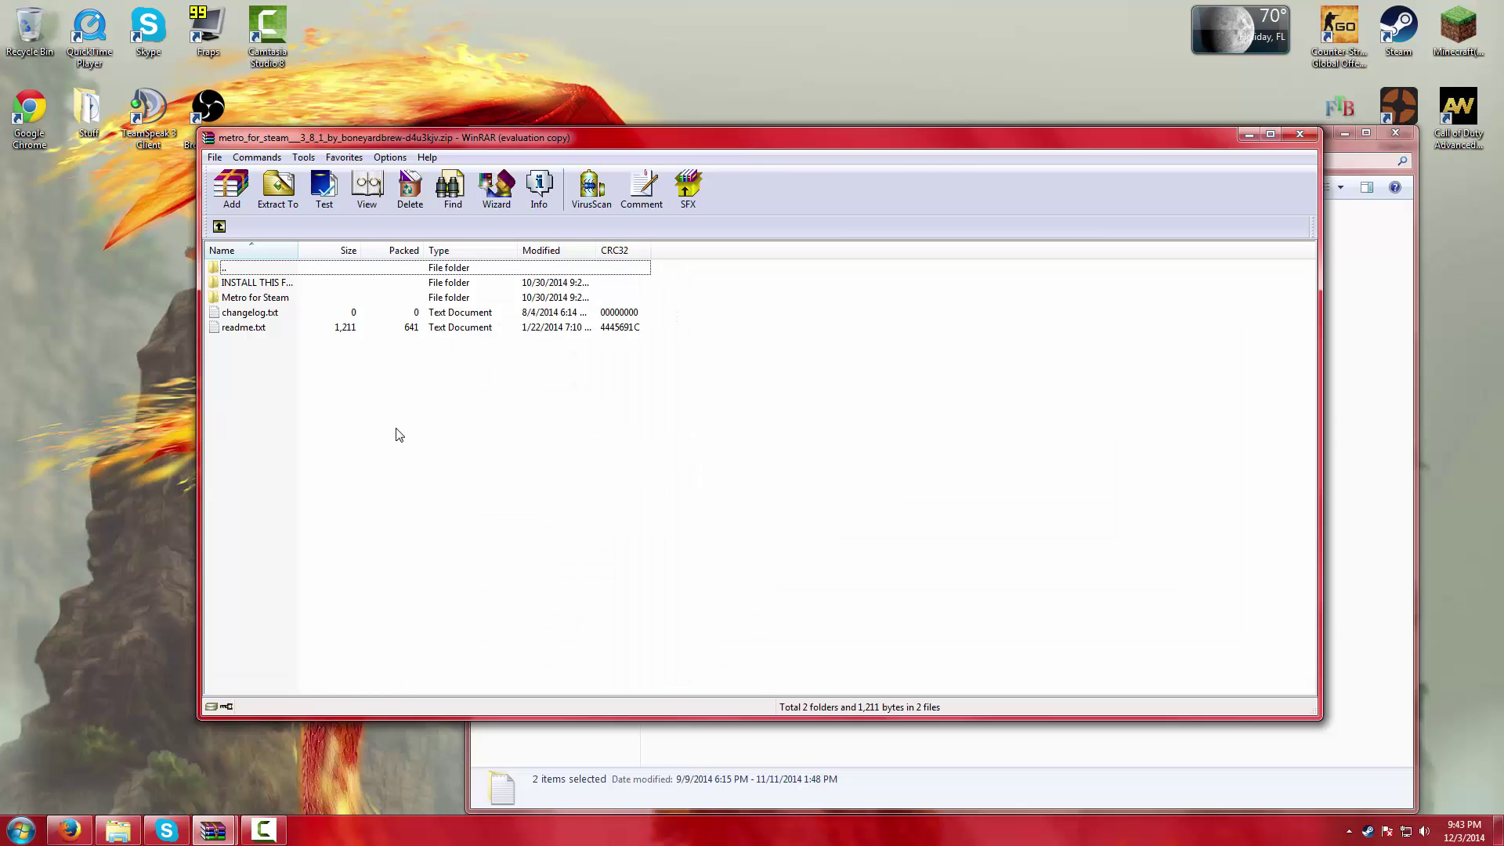
pyautogui.moveTo(600, 148); pyautogui.dragTo(2, 186)
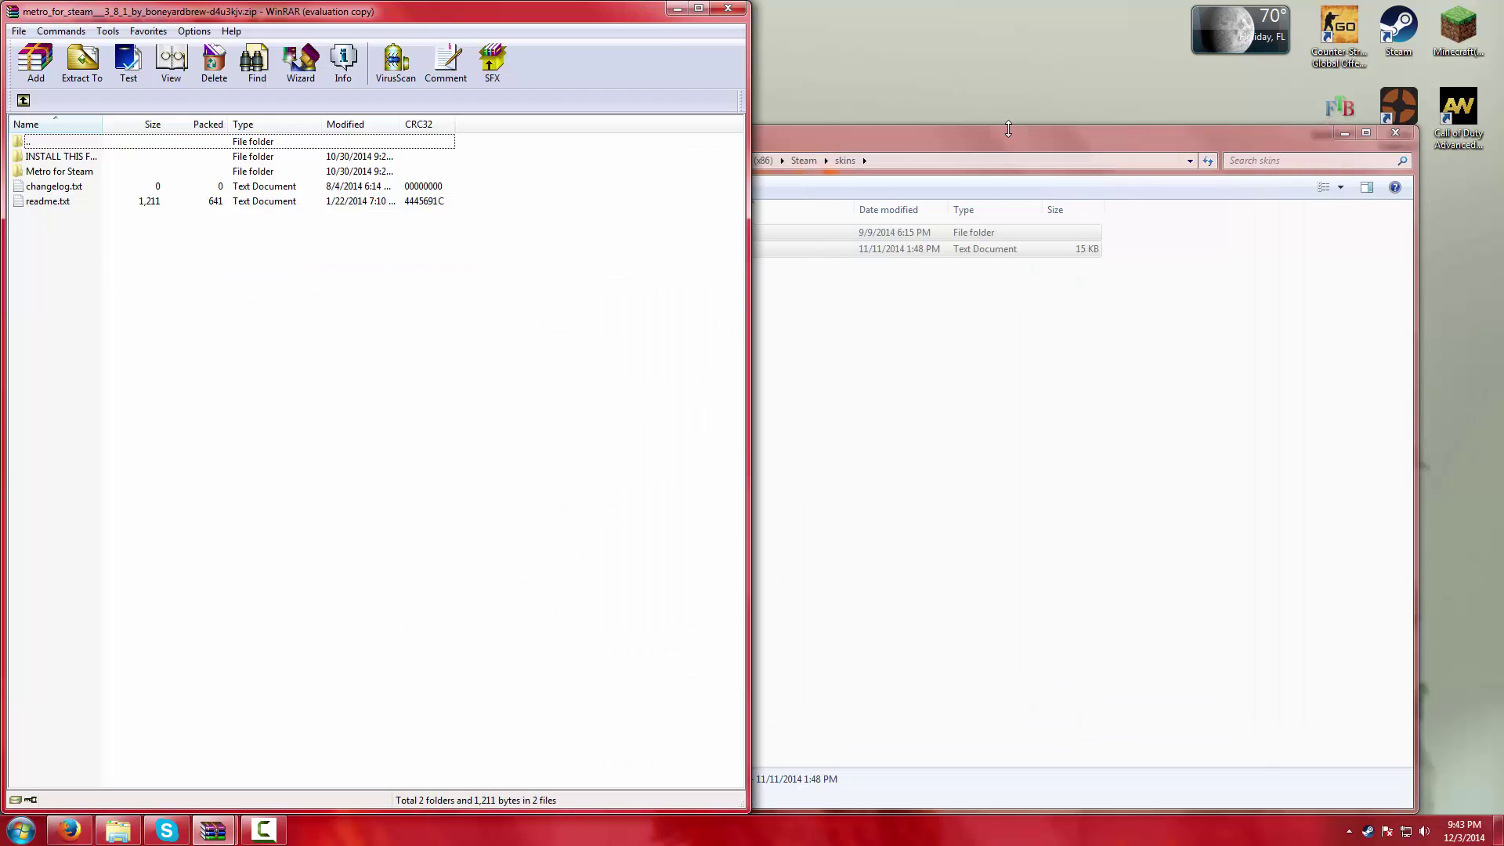
pyautogui.moveTo(1008, 130); pyautogui.dragTo(1500, 156)
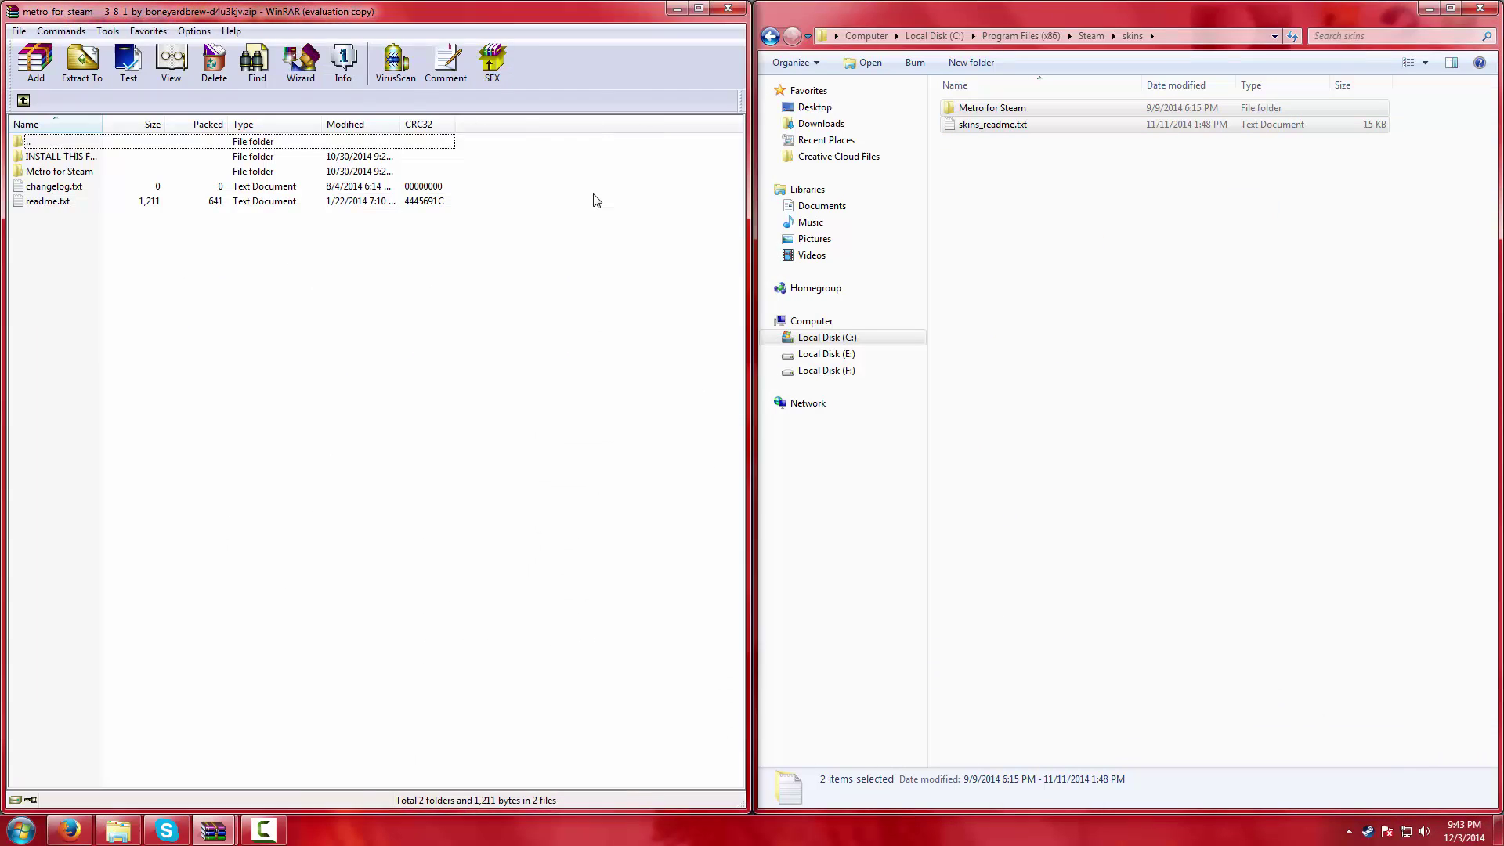
pyautogui.moveTo(548, 11); pyautogui.dragTo(2, 90)
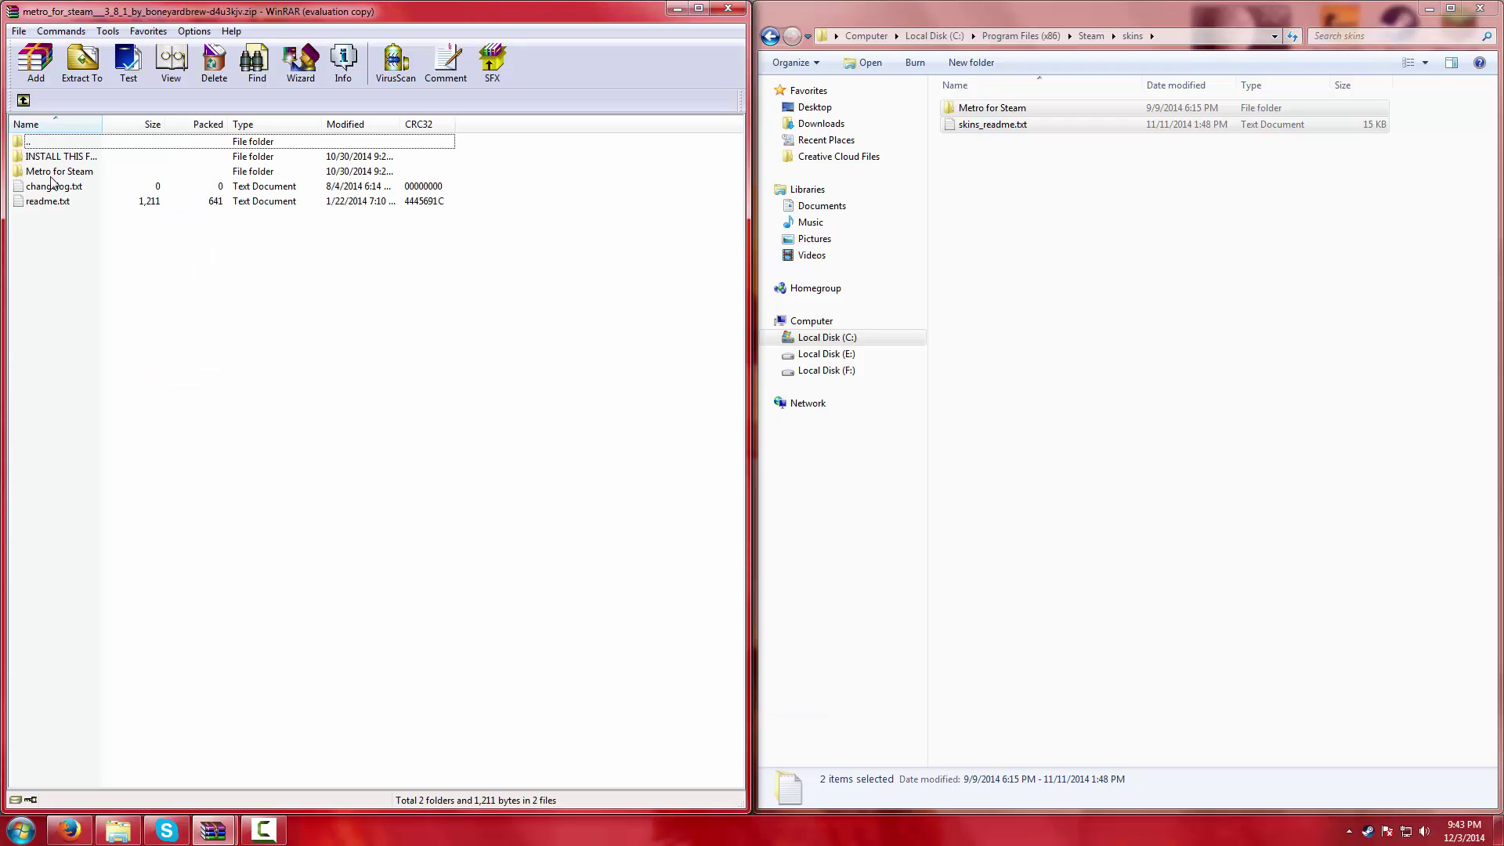
# Select the Metro for Steam folder in the archive, and close both the archive and the skins folder windows.
pyautogui.moveTo(43, 179); pyautogui.dragTo(315, 284)
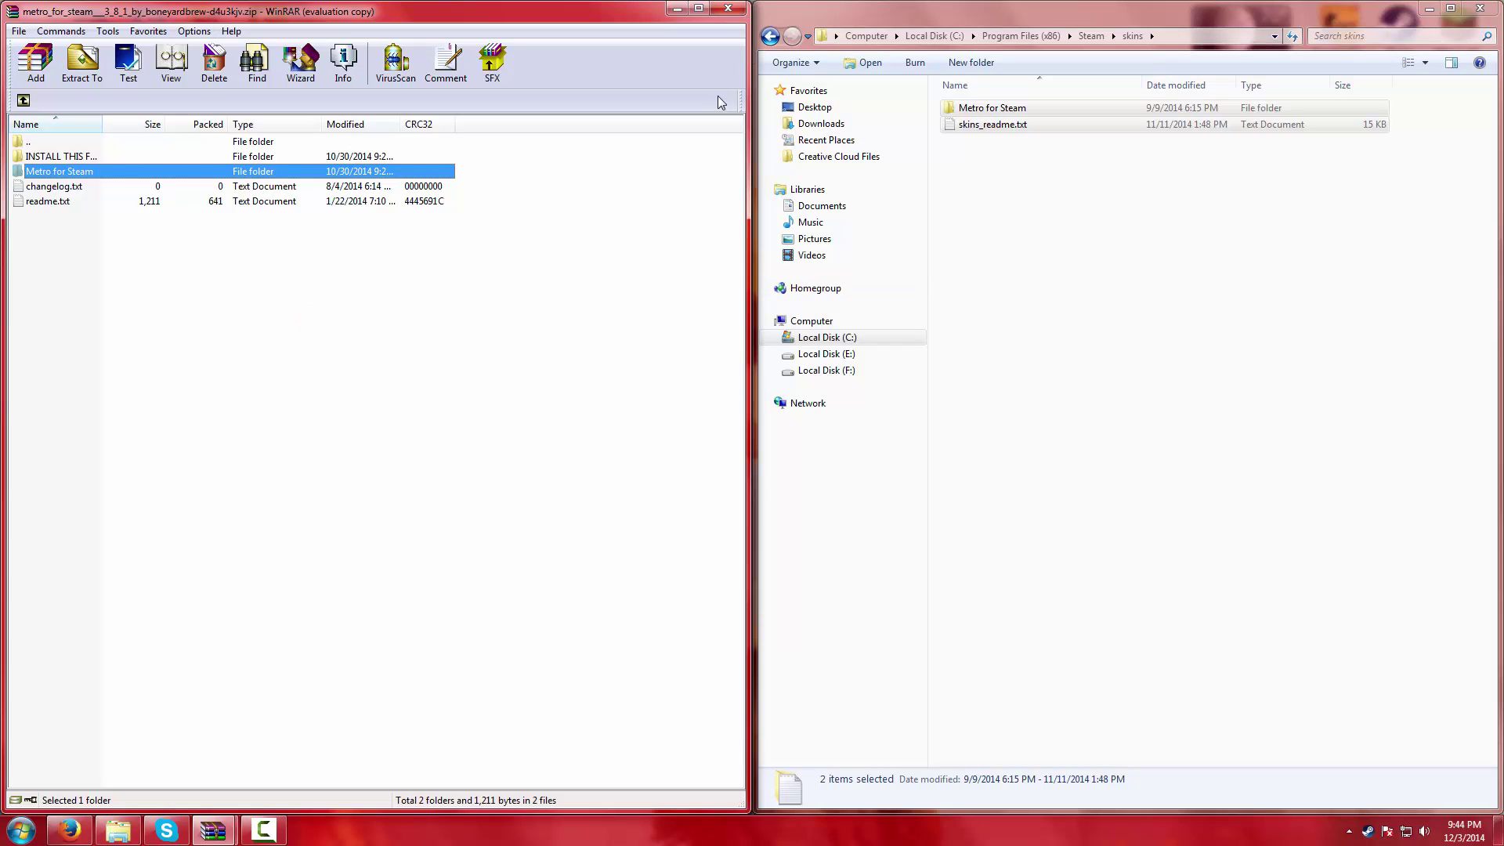
pyautogui.click(728, 8)
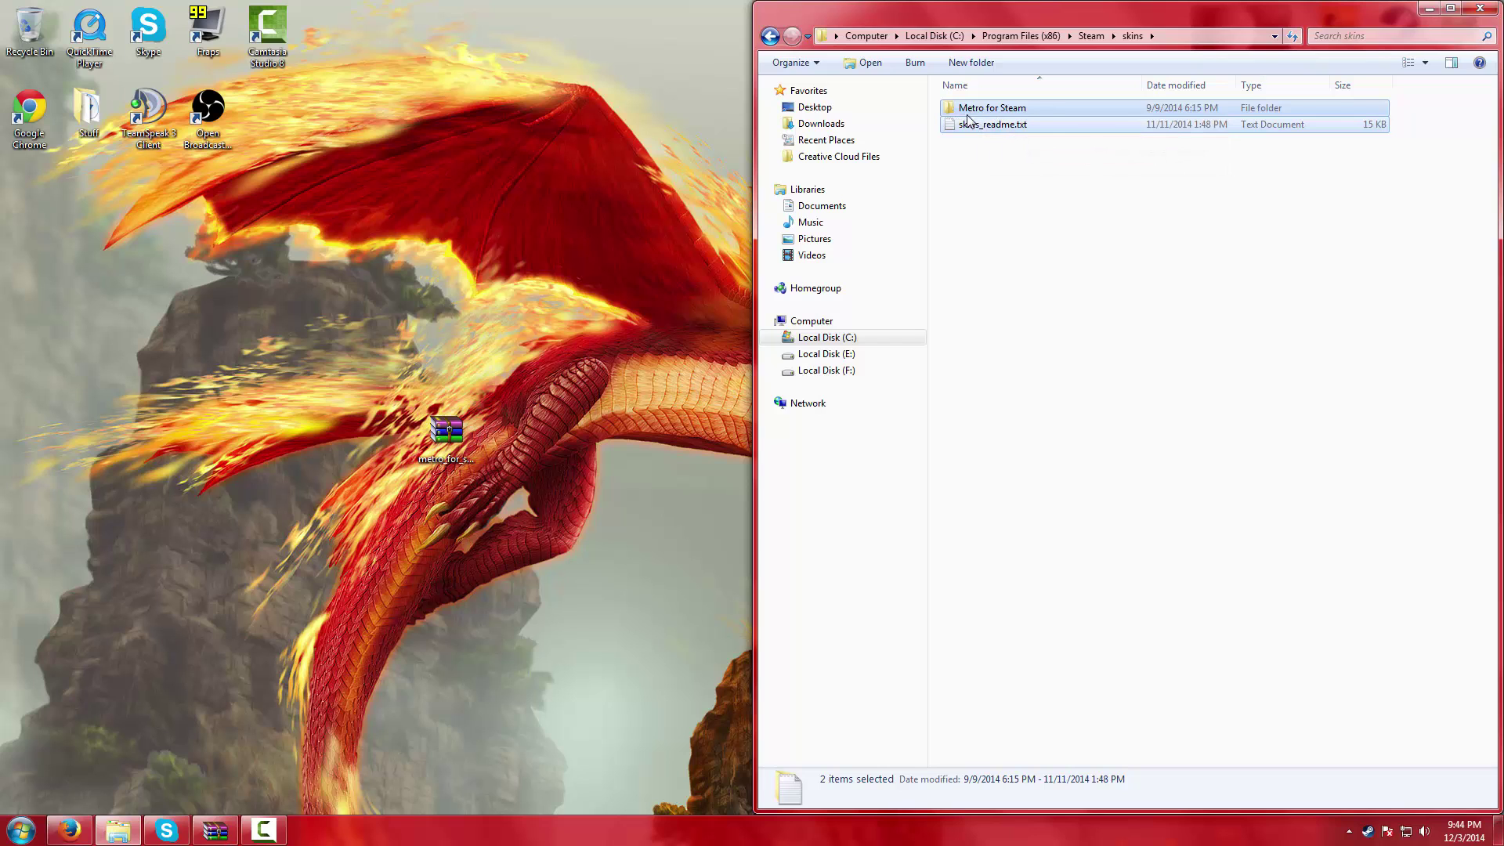
pyautogui.click(1478, 8)
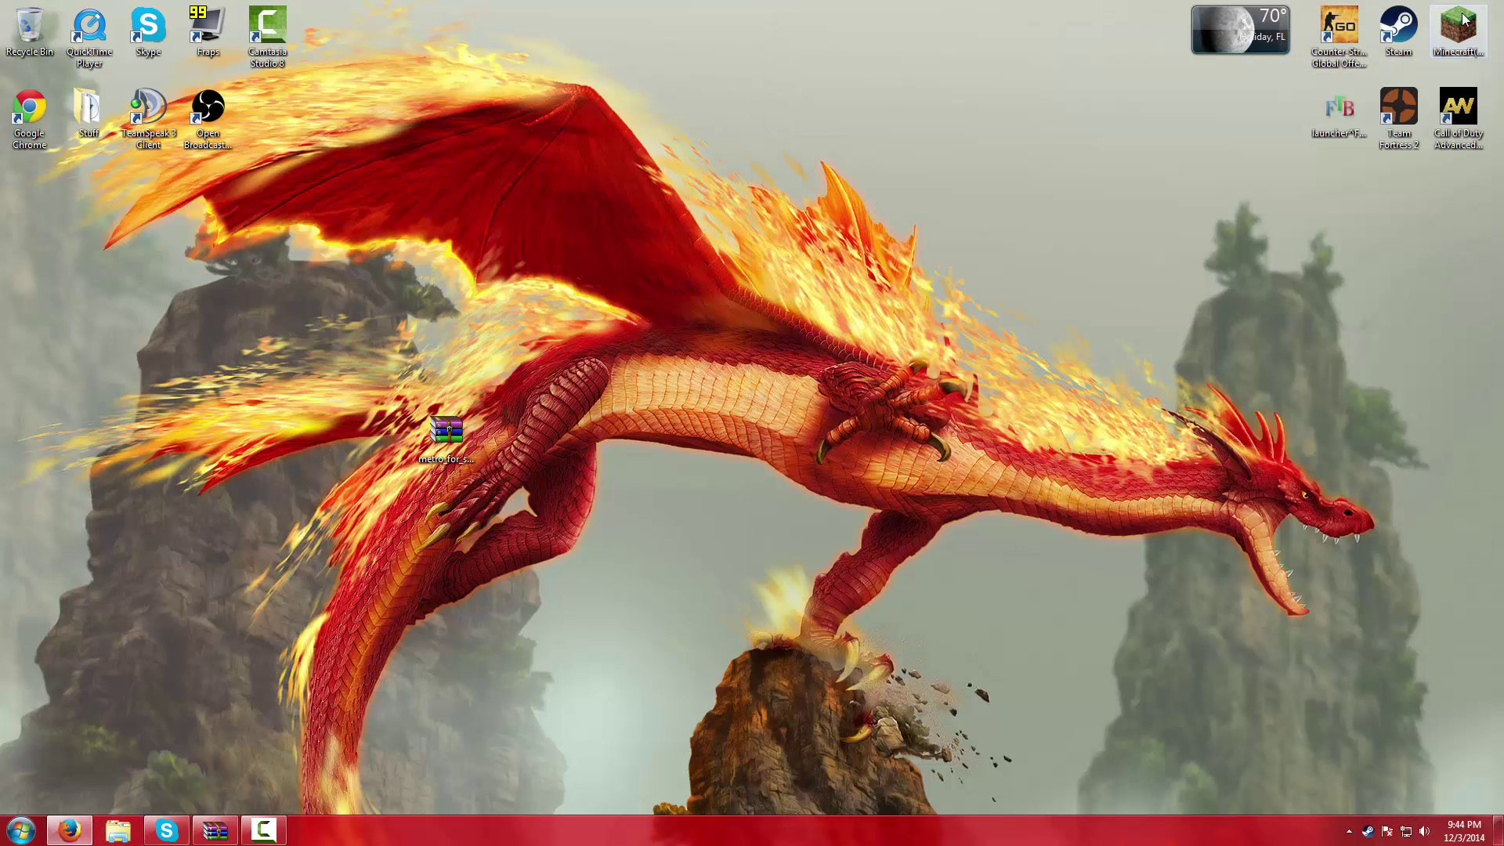
# Launch Steam from the desktop and open its Interface settings.
pyautogui.doubleClick(1393, 41)
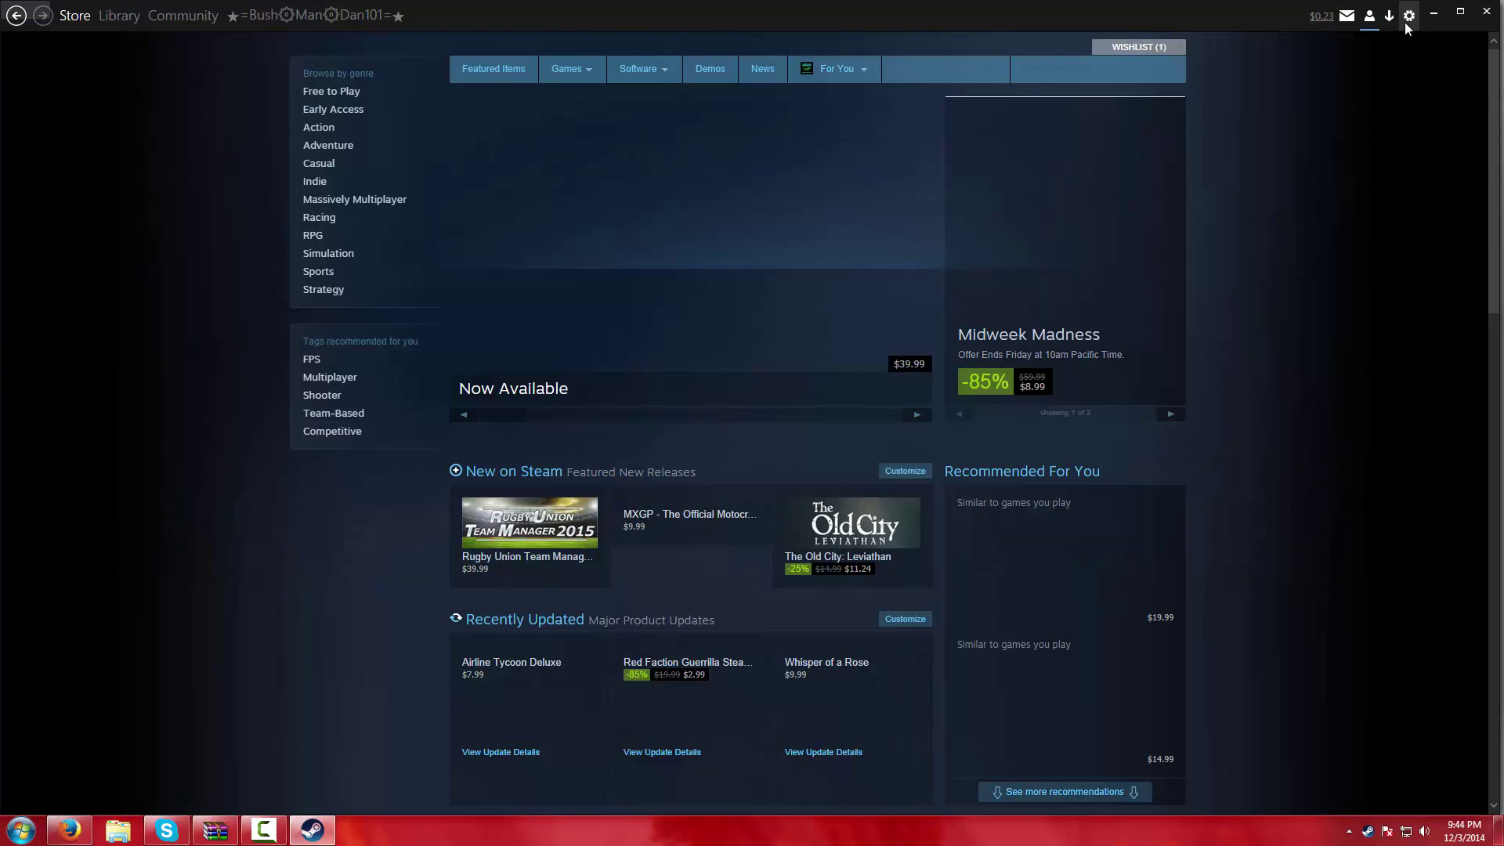
pyautogui.click(1408, 21)
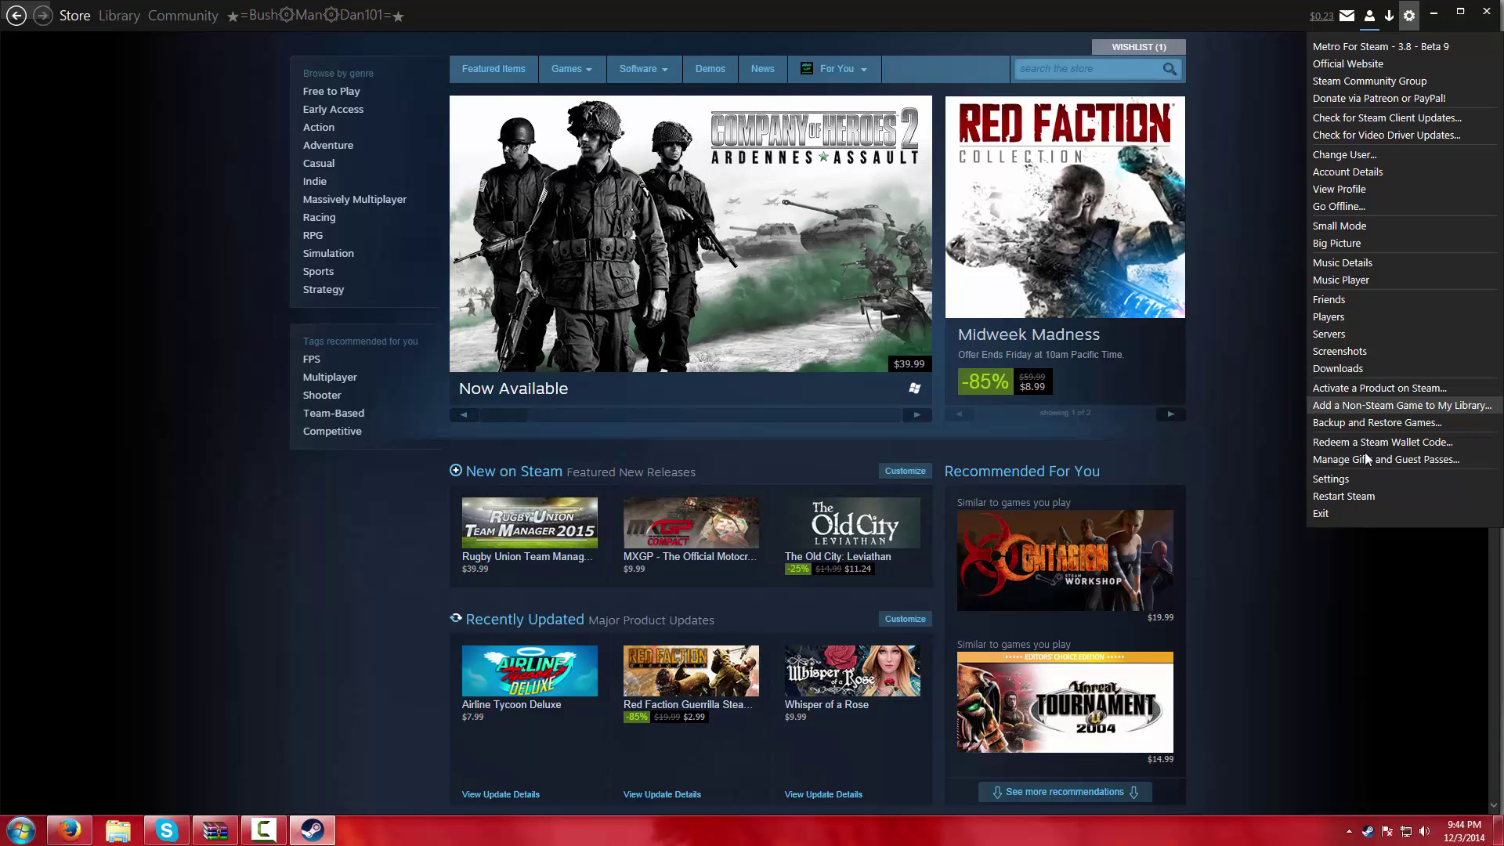
pyautogui.click(1370, 483)
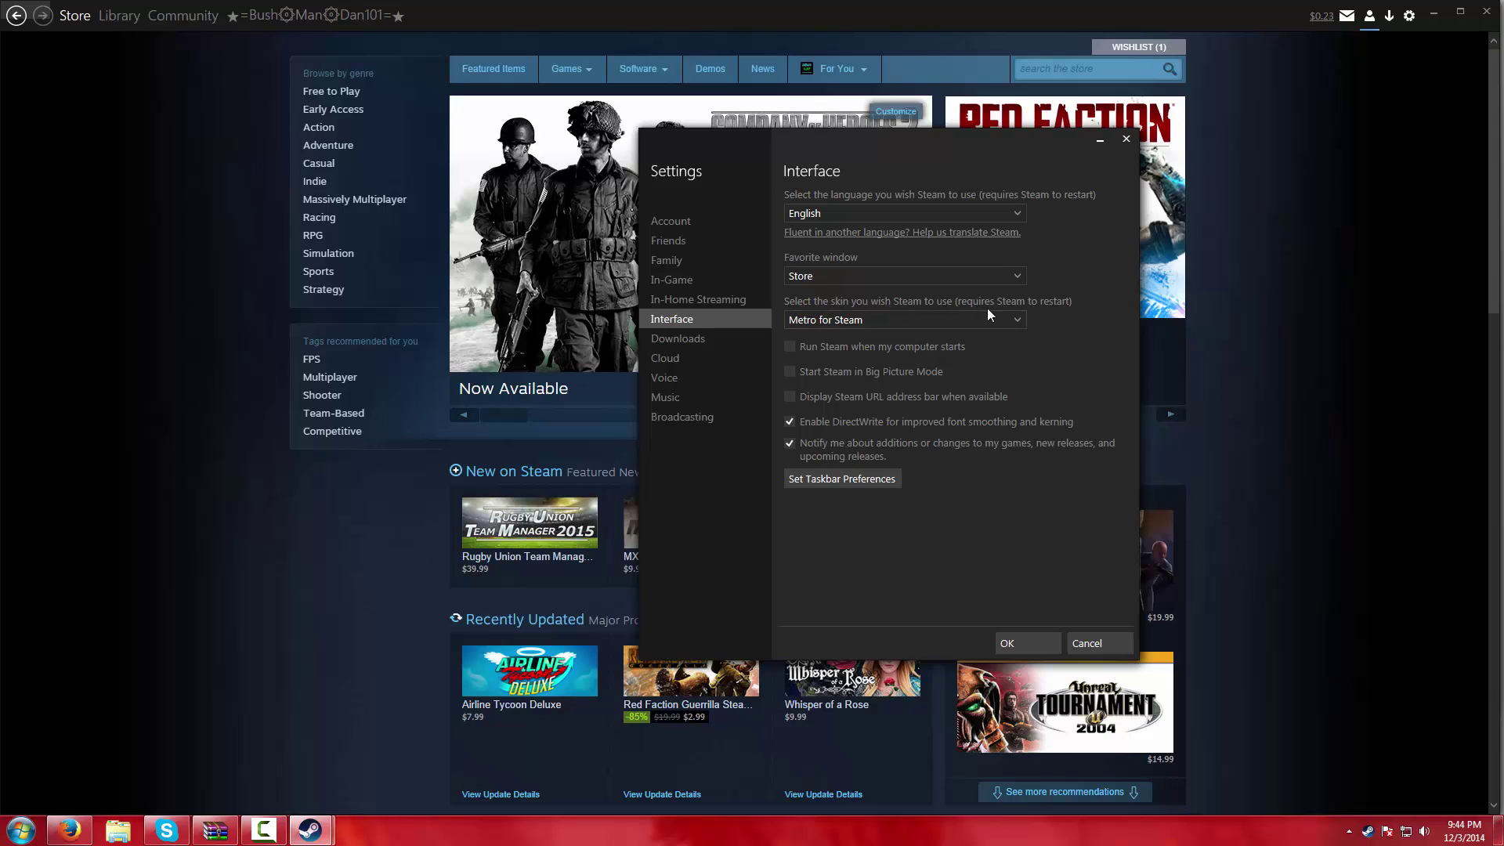
# Switch the Steam skin setting to < default skin > and back to Metro for Steam.
pyautogui.click(812, 321)
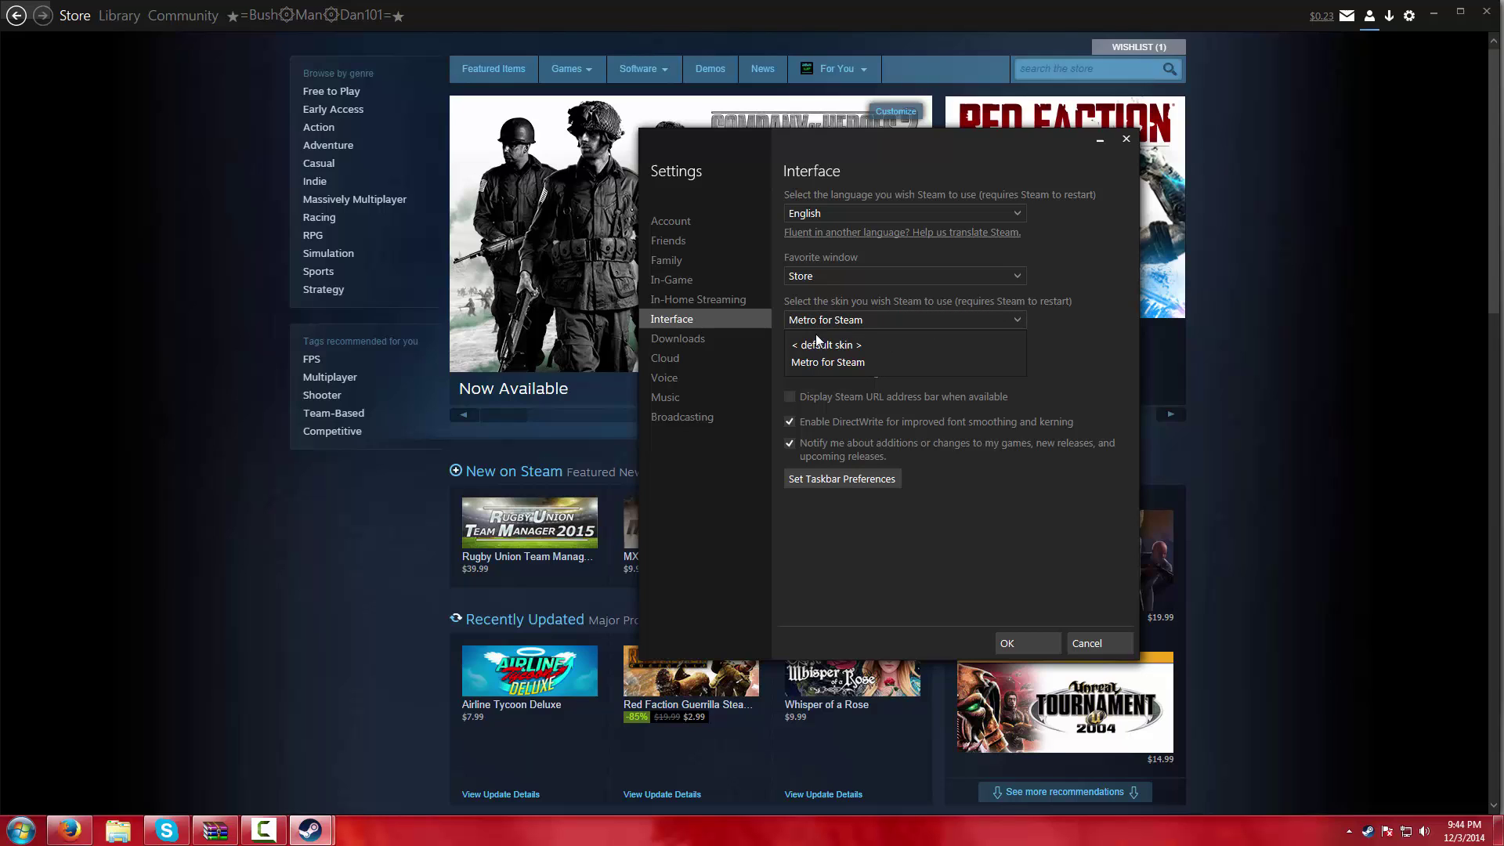
pyautogui.click(816, 338)
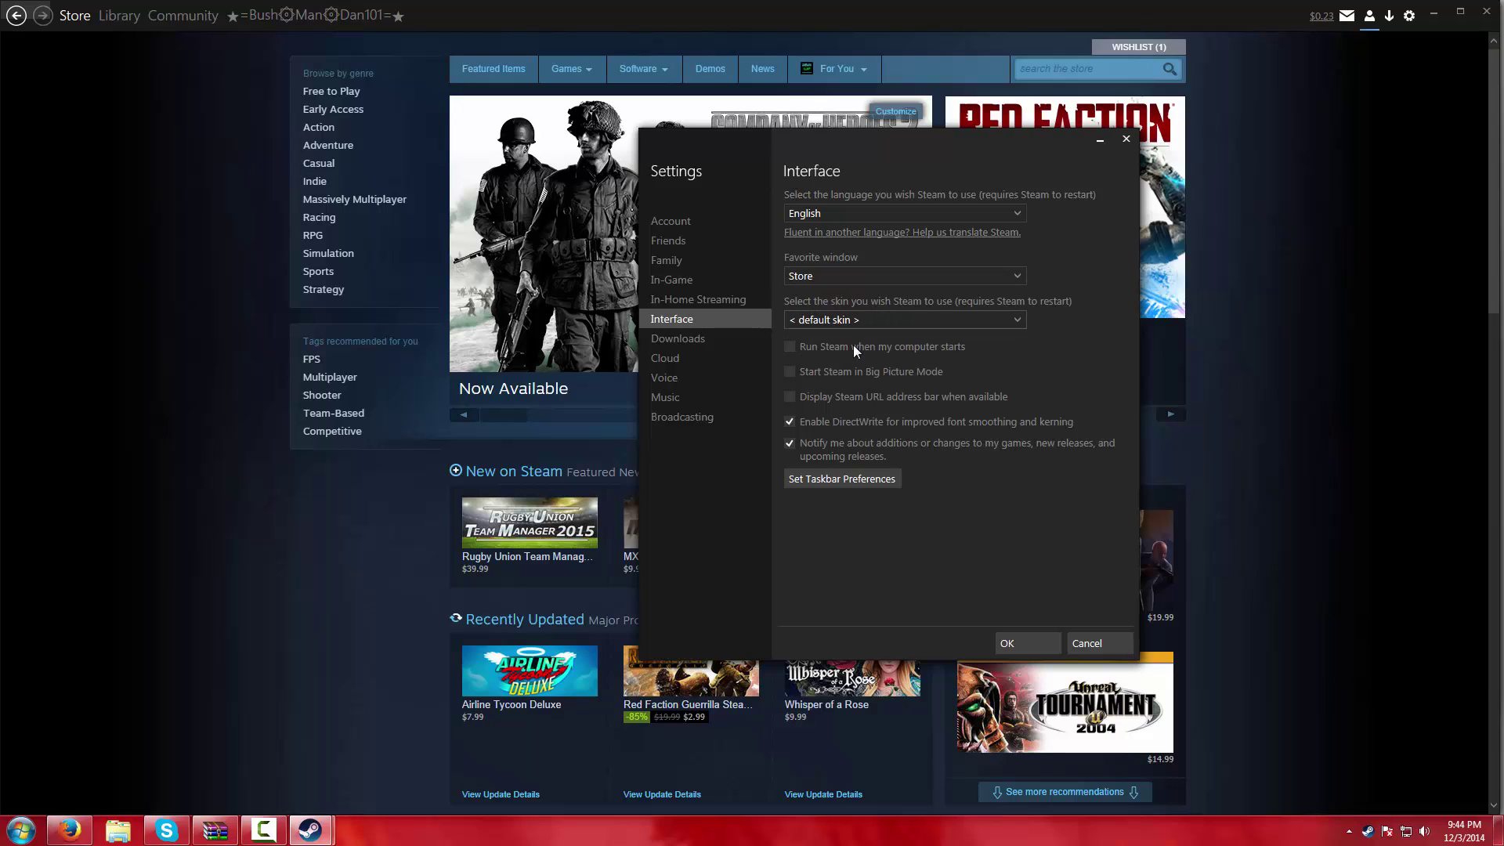
pyautogui.click(1018, 321)
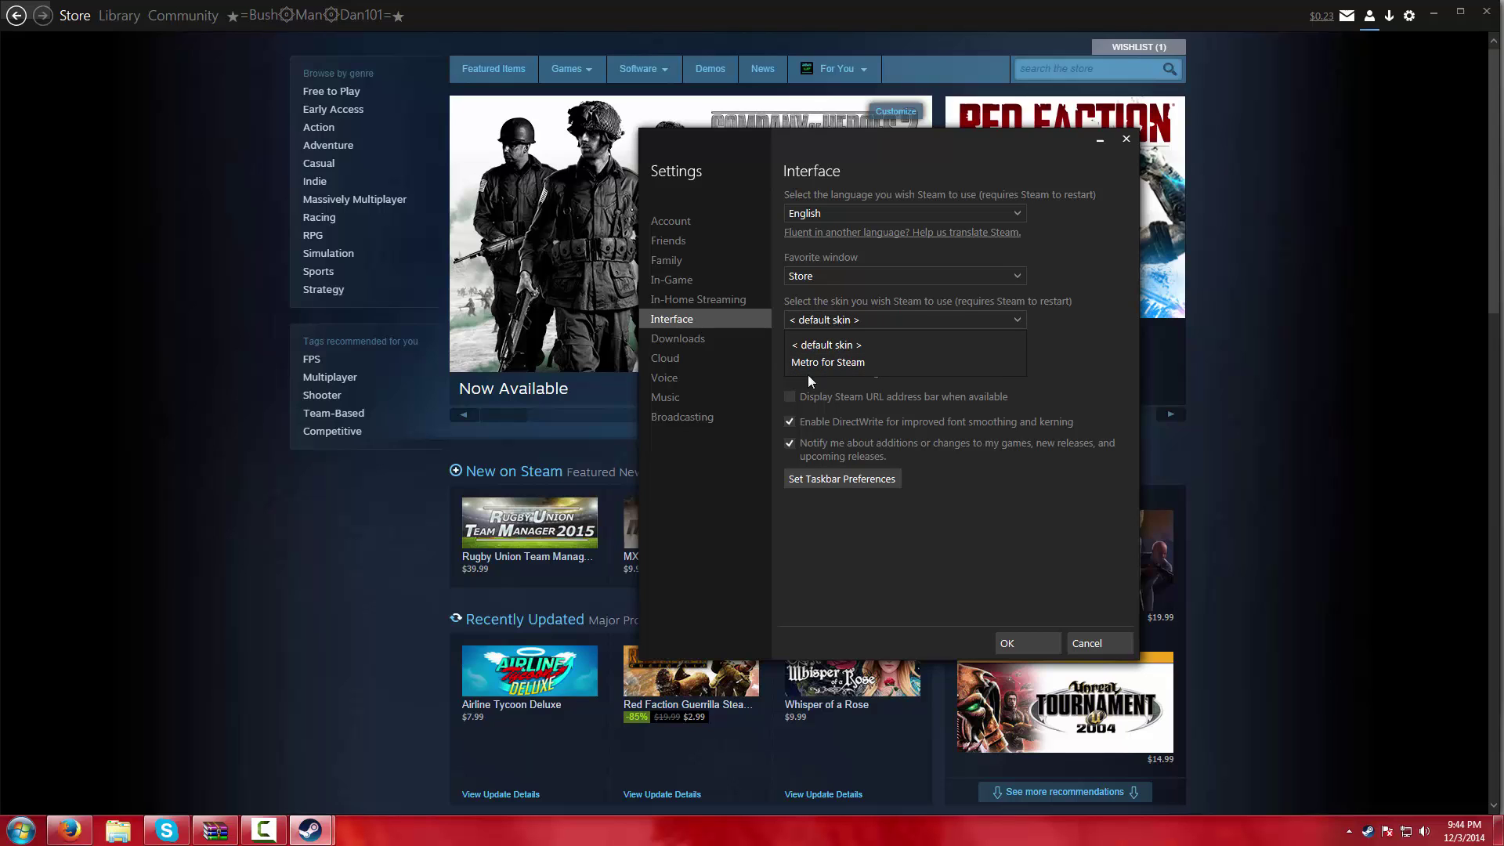
pyautogui.click(838, 363)
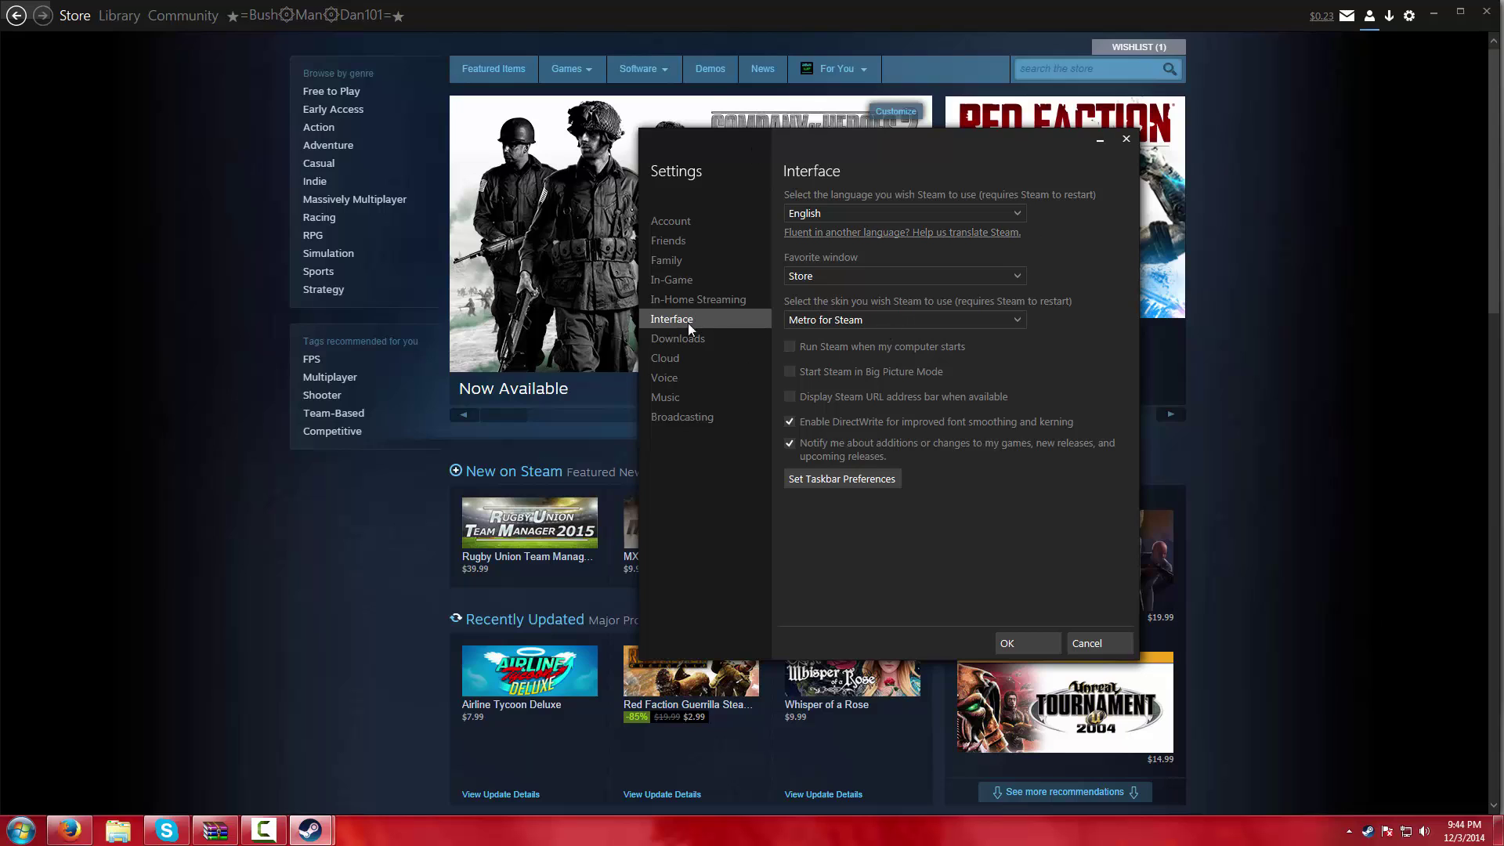
# Choose Metro for Steam as the skin Steam uses and save the settings.
pyautogui.click(832, 322)
pyautogui.click(863, 360)
pyautogui.click(1008, 639)
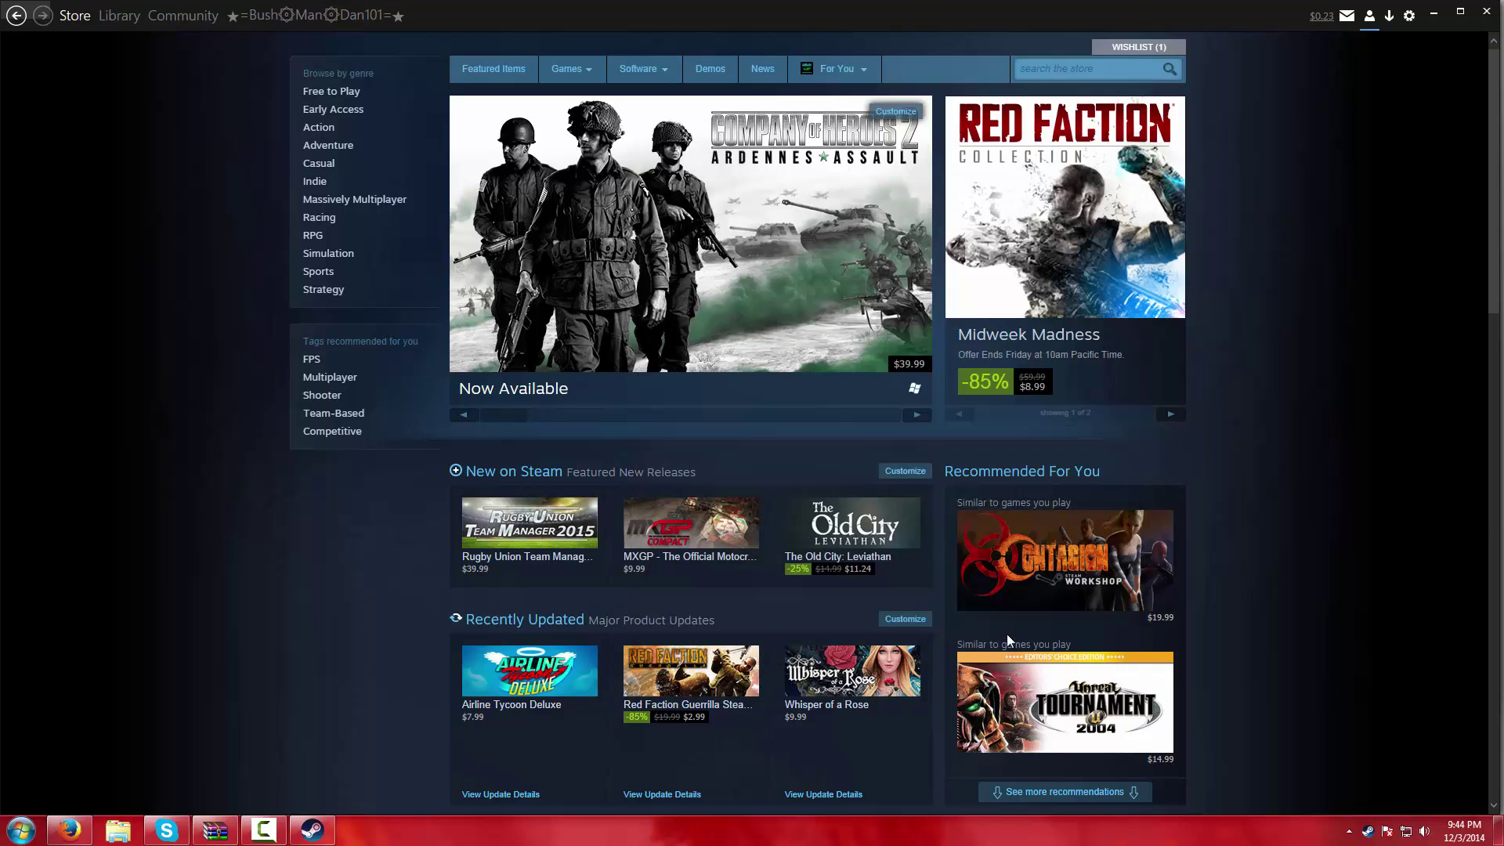
# Exit Steam completely and move the Metro for Steam zip archive toward the middle of the desktop.
pyautogui.click(1410, 17)
pyautogui.click(1361, 511)
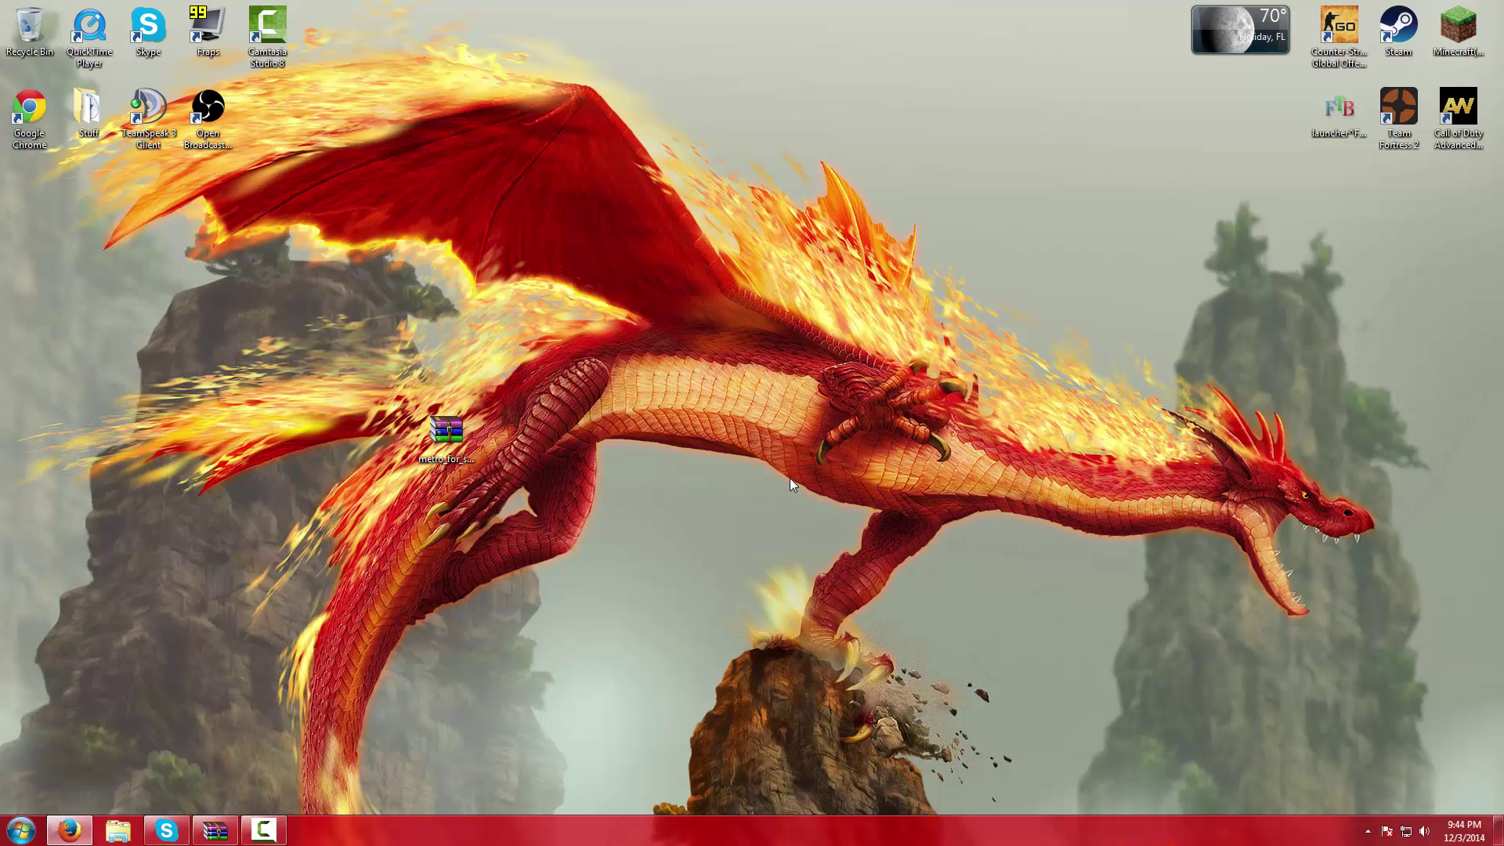
pyautogui.moveTo(446, 431); pyautogui.dragTo(744, 432)
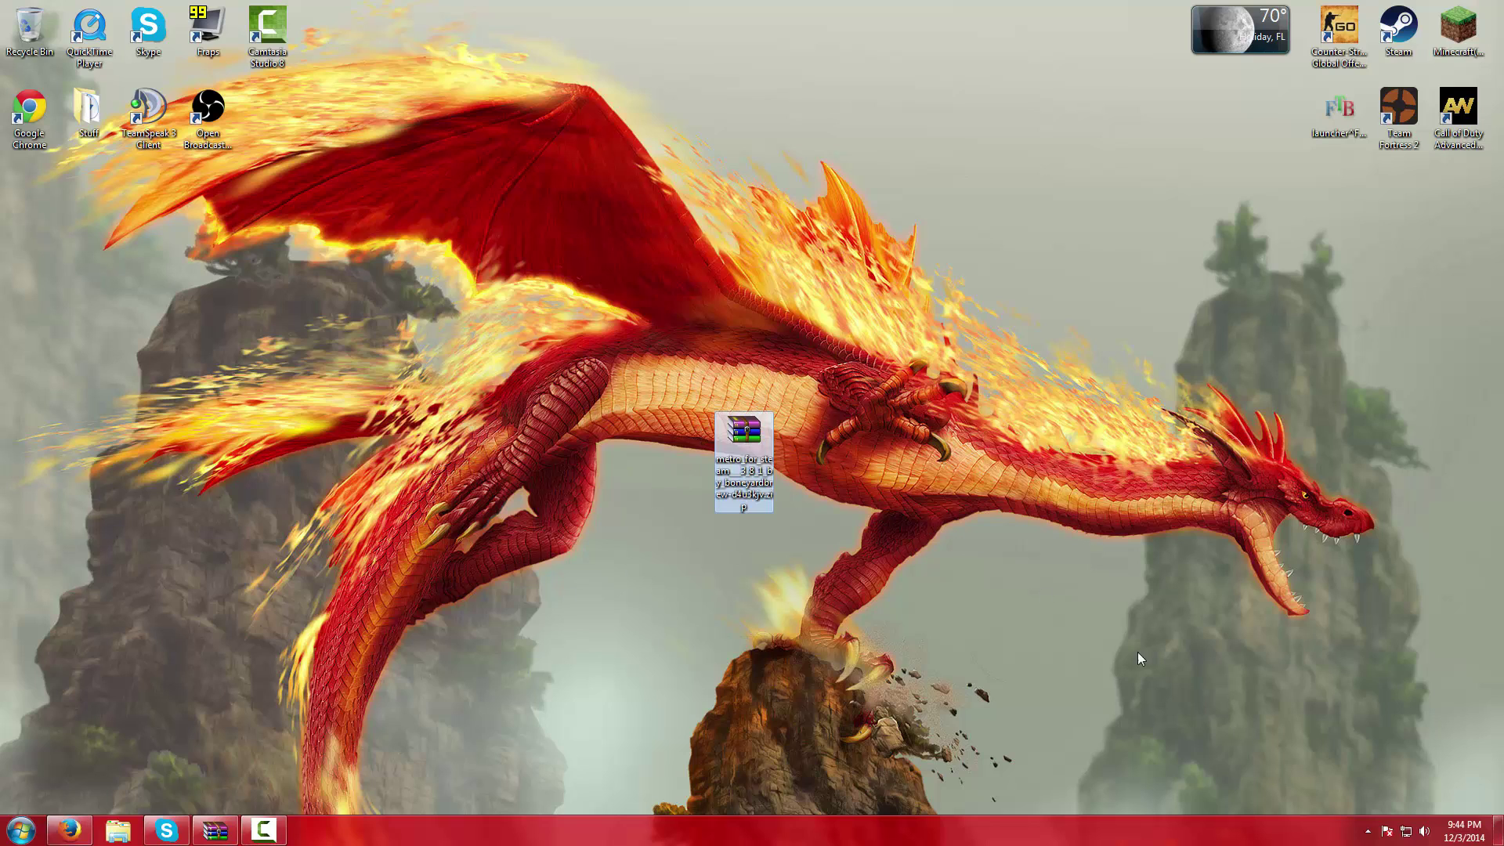
# Relaunch Steam from the desktop, and open the friends list to check its look in the new skin before closing it.
pyautogui.doubleClick(1400, 27)
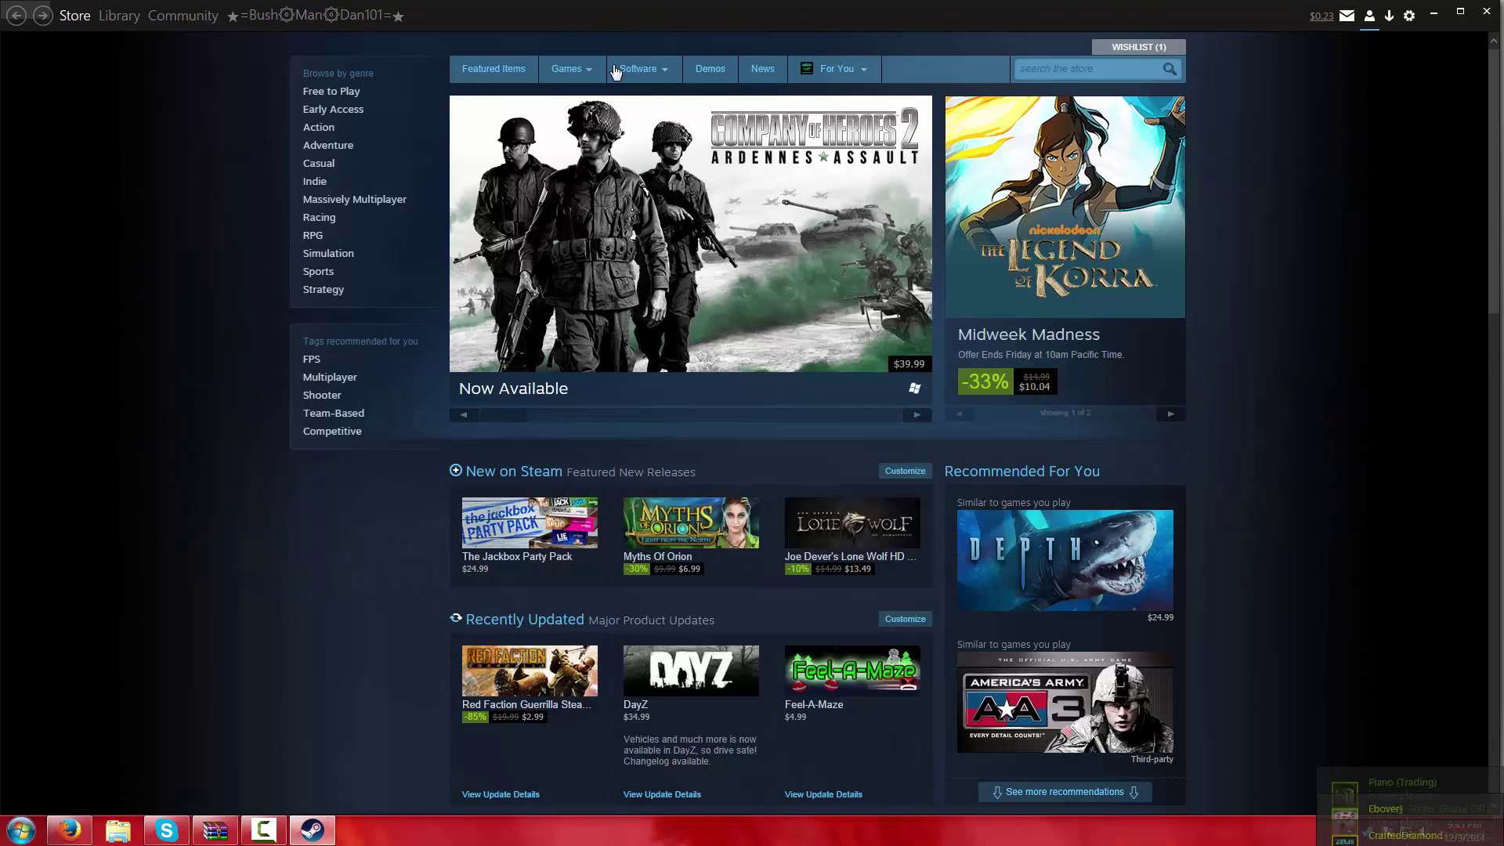
pyautogui.click(1369, 16)
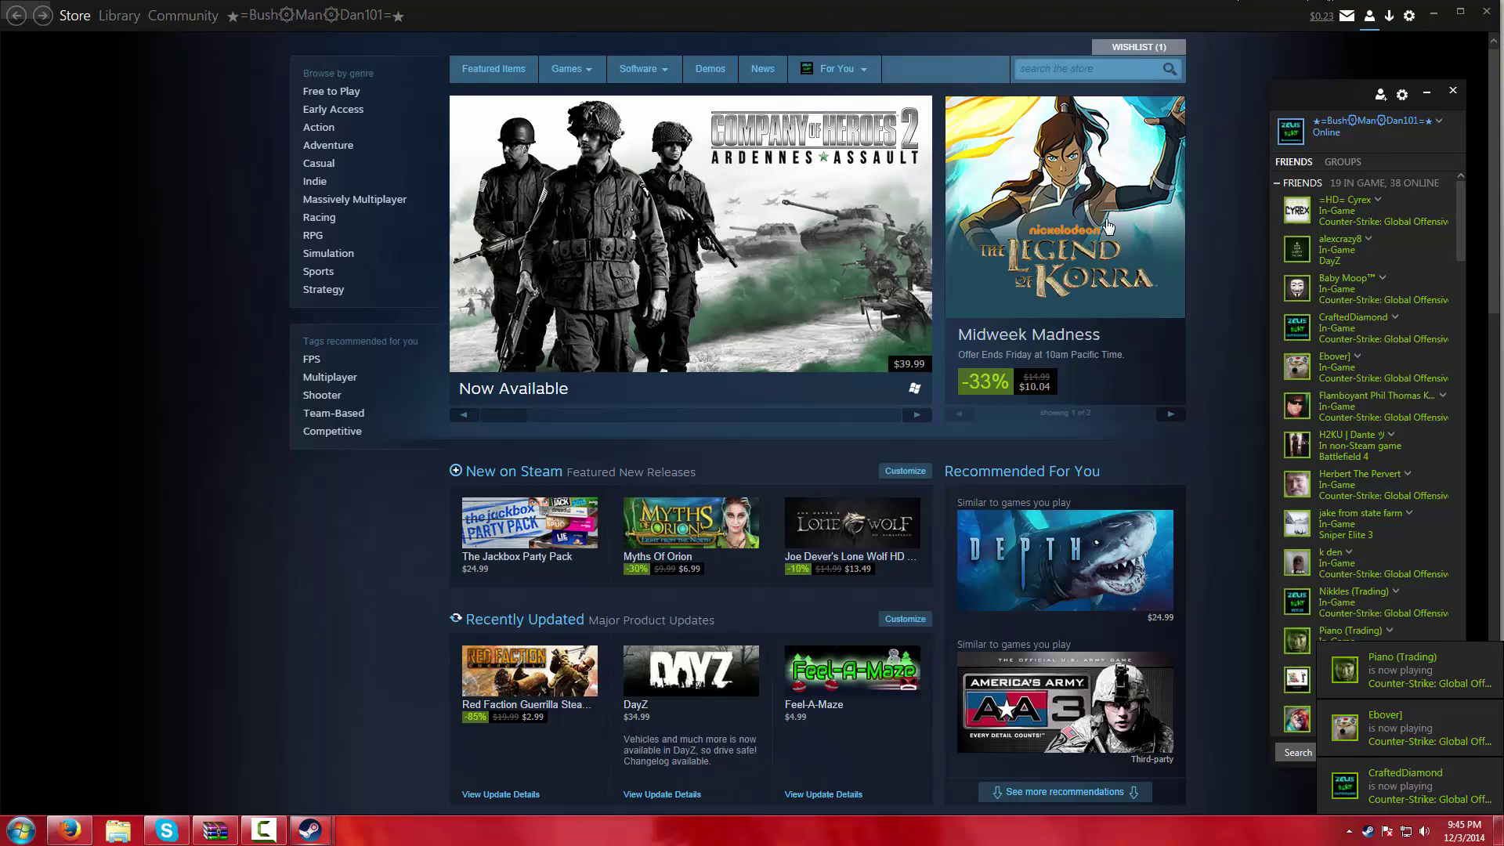
pyautogui.click(1450, 92)
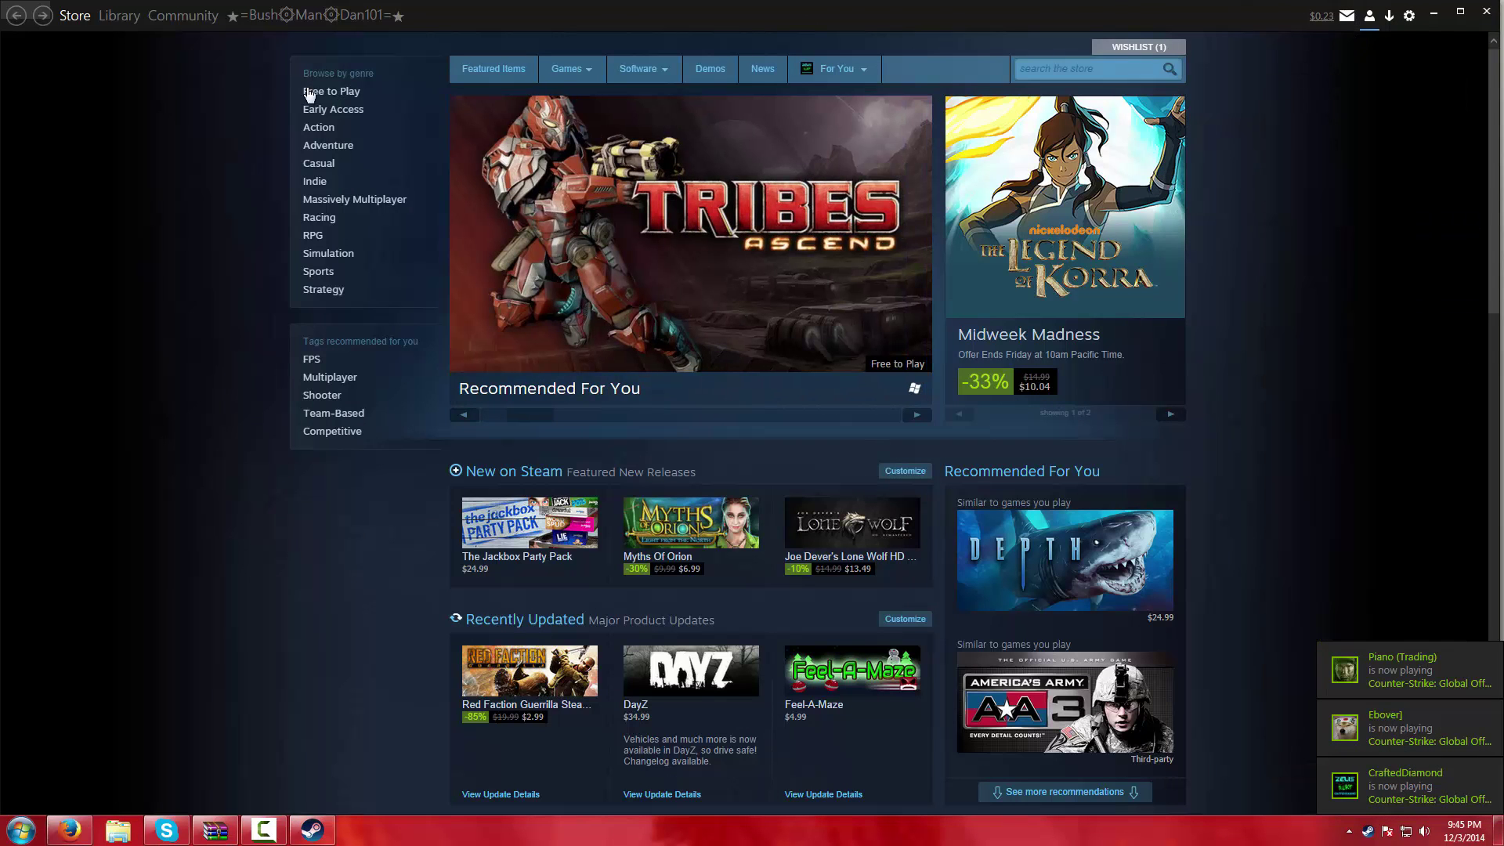
pyautogui.moveTo(280, 22)
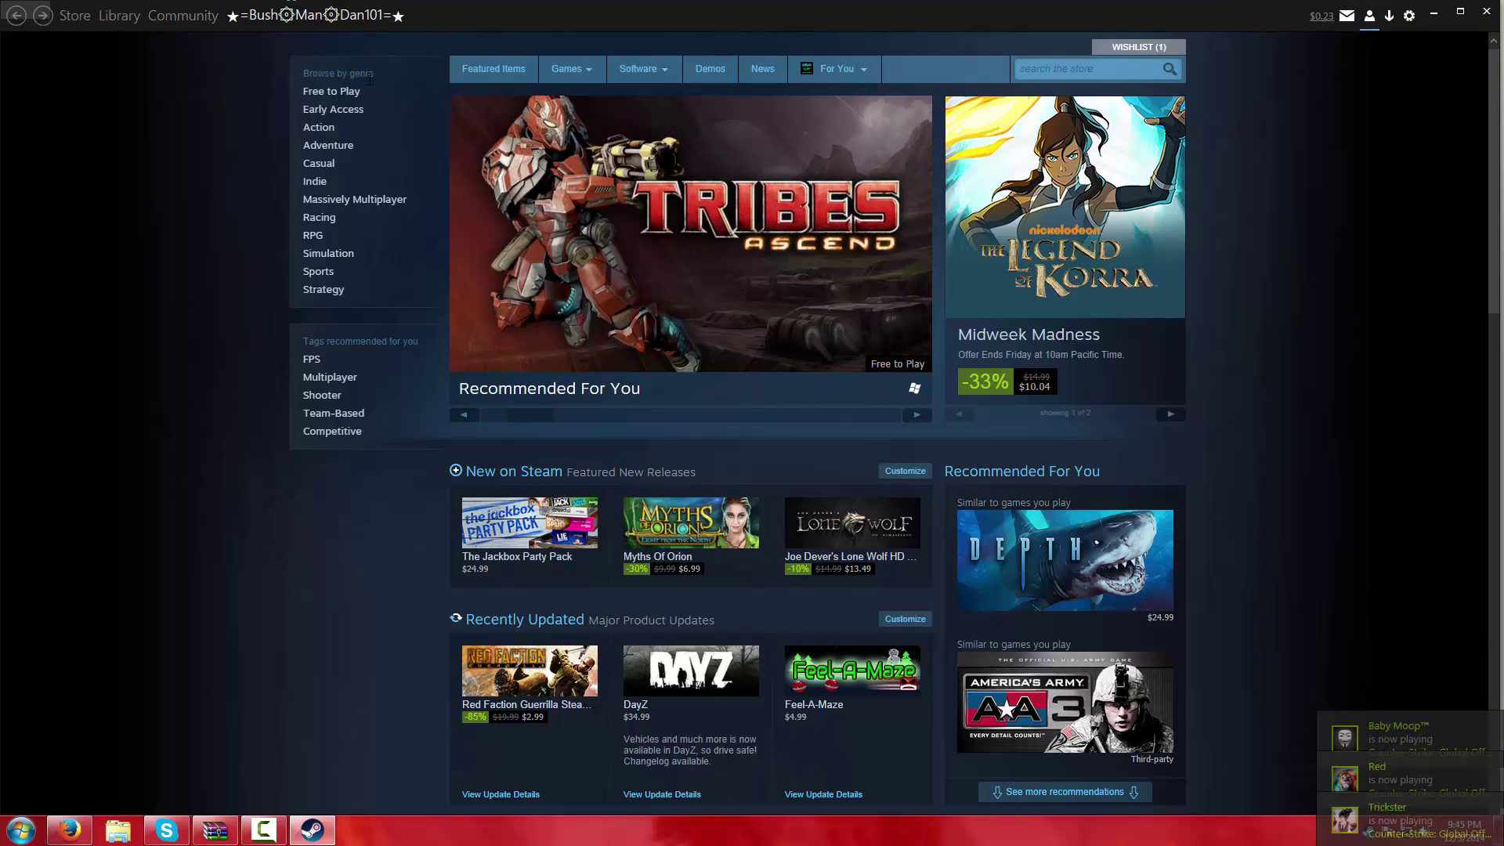